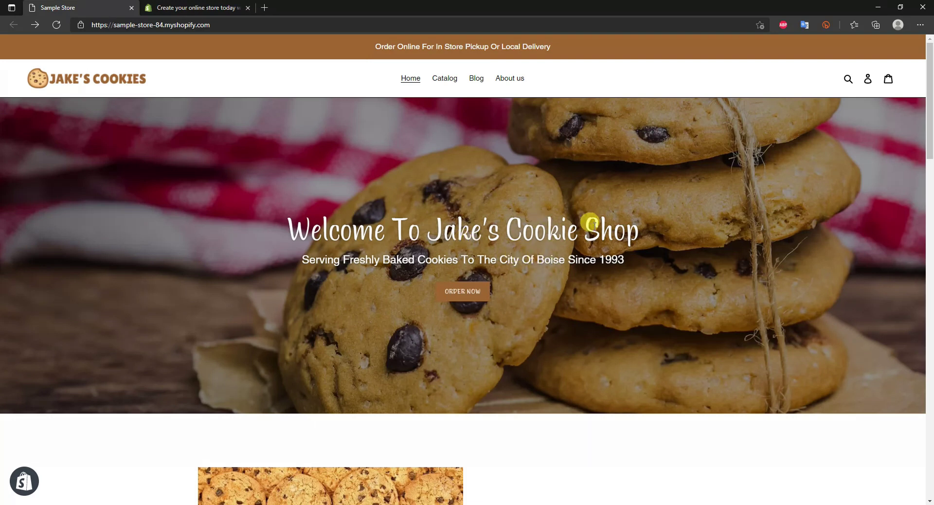
# Close the sample store page and skip the about-yourself questions in the new store's account setup.
pyautogui.middleClick(88, 12)
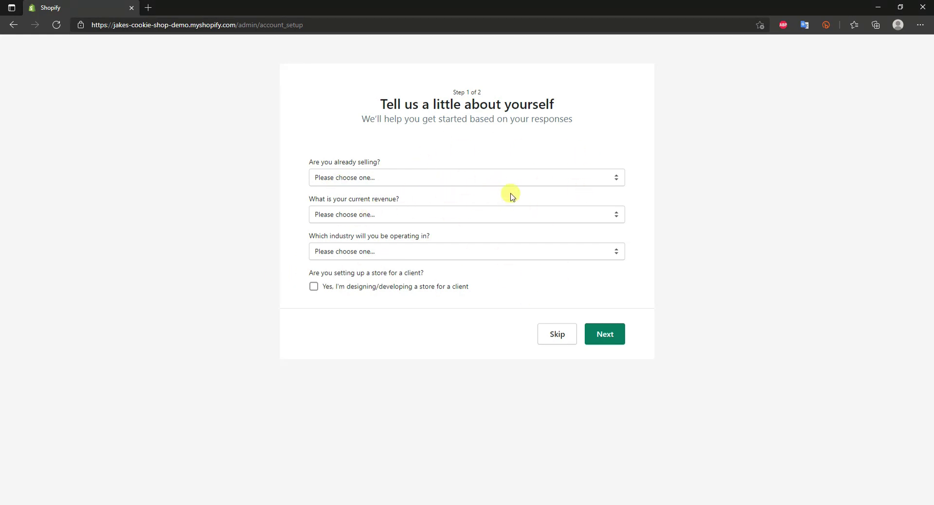
pyautogui.click(554, 334)
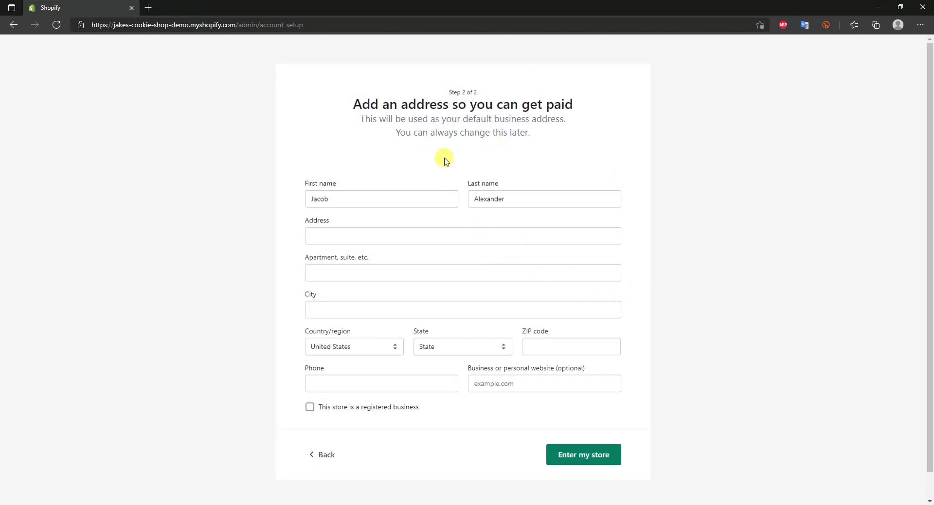
pyautogui.scroll(-1, 572, 278)
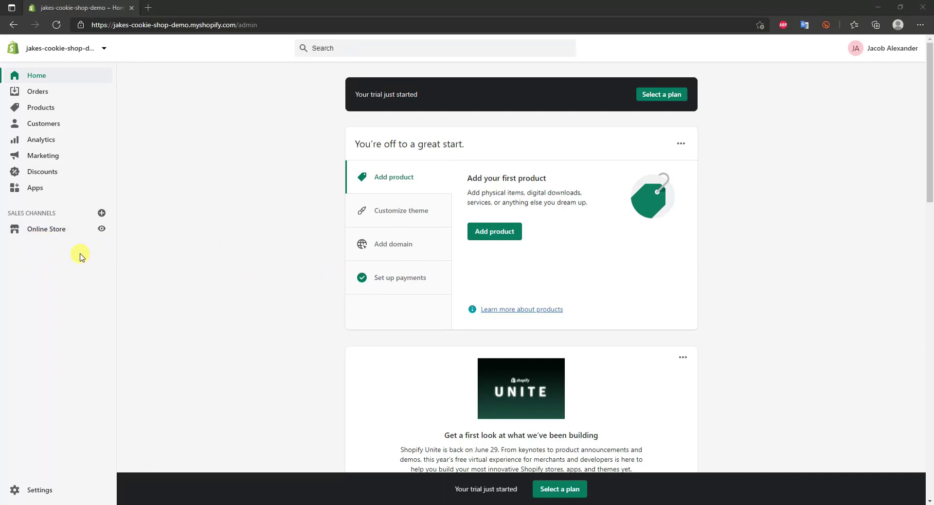
# Open the online store's Themes page and review the current theme and the theme library options.
pyautogui.click(43, 230)
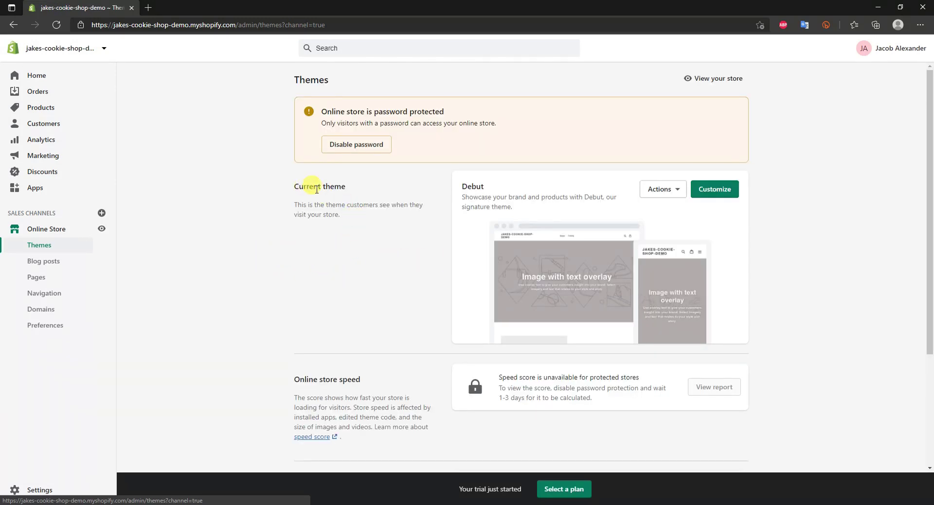
pyautogui.moveTo(460, 186)
pyautogui.mouseDown()
pyautogui.moveTo(507, 190)
pyautogui.moveTo(528, 206)
pyautogui.mouseUp()
pyautogui.click(526, 206)
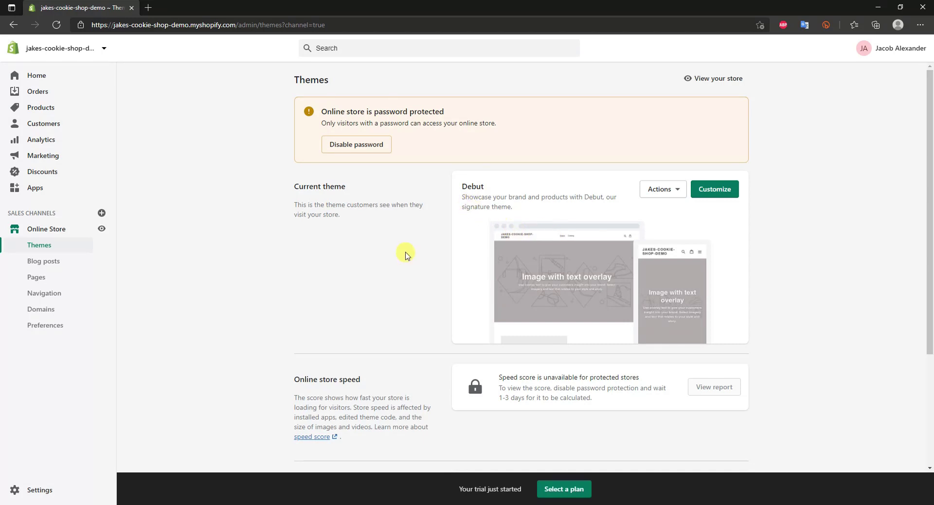
pyautogui.scroll(-3, 406, 254)
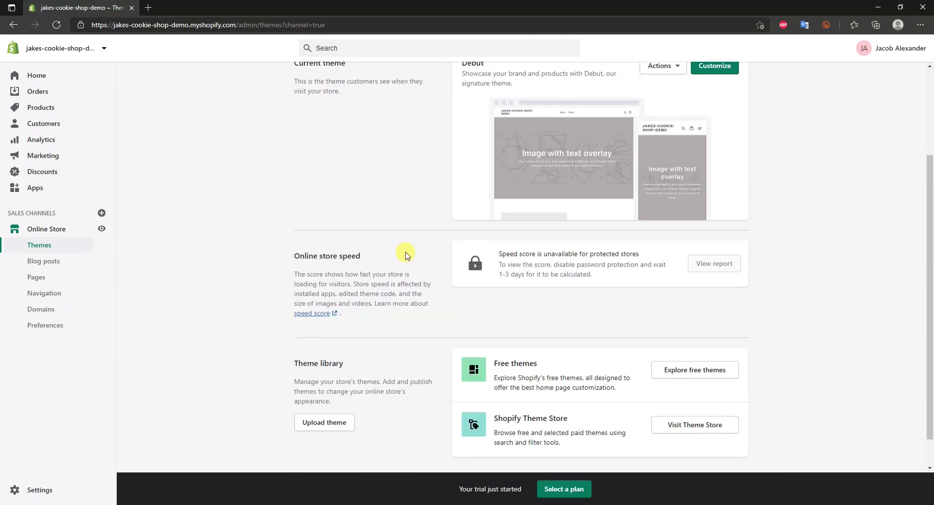
pyautogui.scroll(-1, 408, 255)
pyautogui.scroll(1, 372, 194)
pyautogui.scroll(-1, 394, 211)
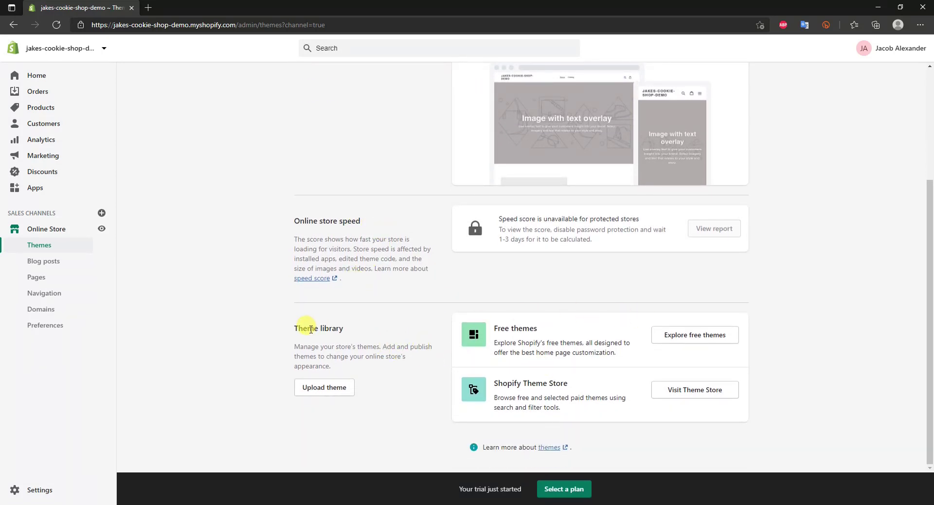
pyautogui.moveTo(301, 330); pyautogui.dragTo(392, 340)
pyautogui.click(408, 340)
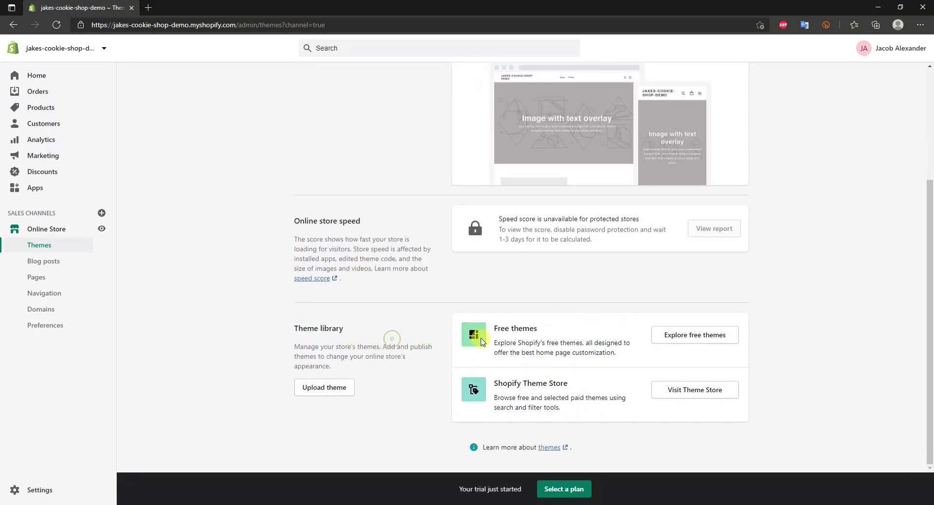
# Browse the free themes offered in the theme library and close the list without choosing one.
pyautogui.click(674, 334)
pyautogui.scroll(-3, 538, 277)
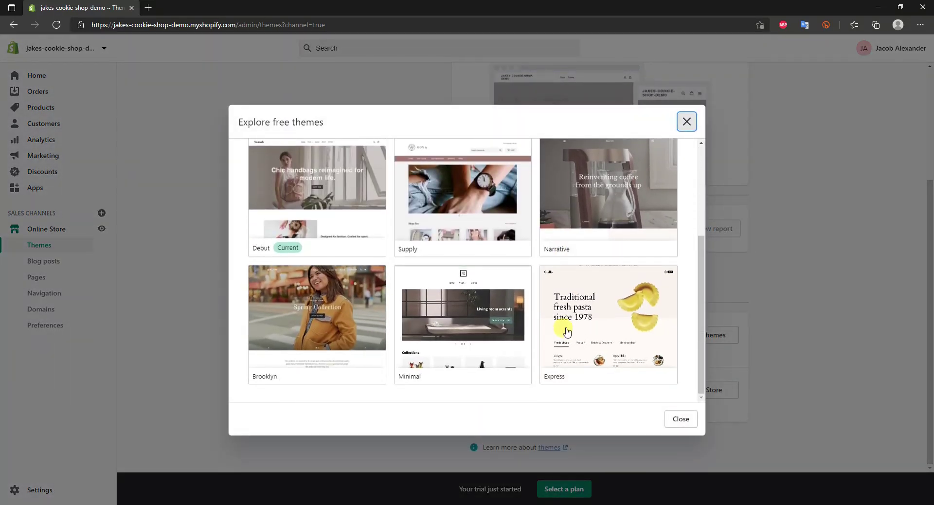
pyautogui.scroll(1, 579, 331)
pyautogui.scroll(1, 584, 333)
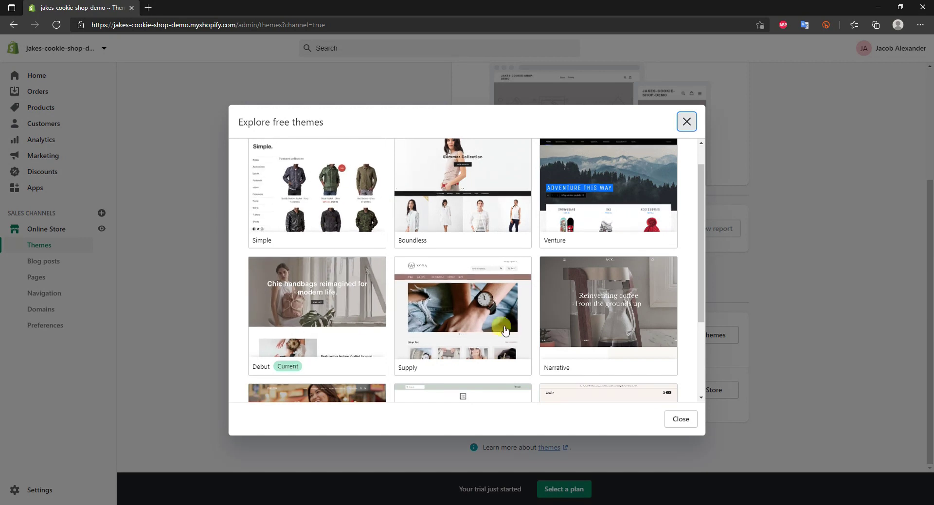
pyautogui.click(693, 130)
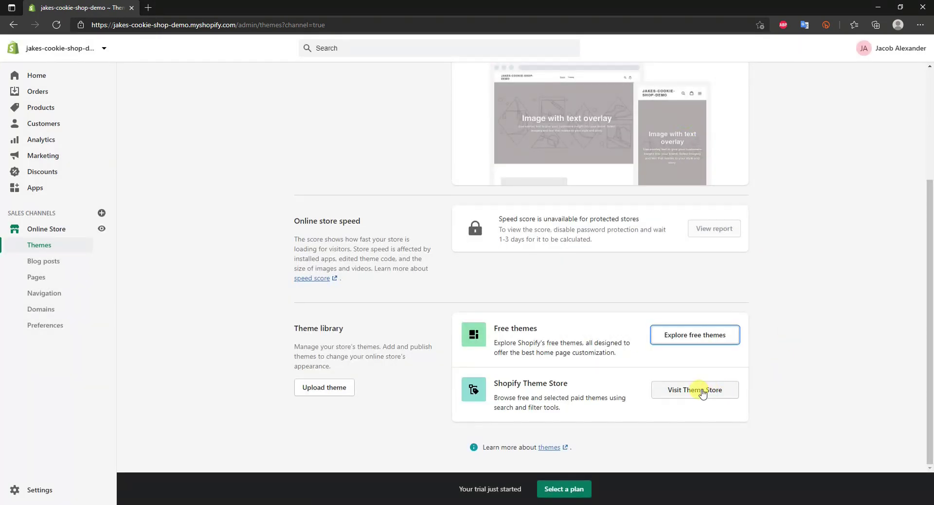
# Visit the Shopify Theme Store, look through its themes, and return to the store's Themes page.
pyautogui.click(703, 389)
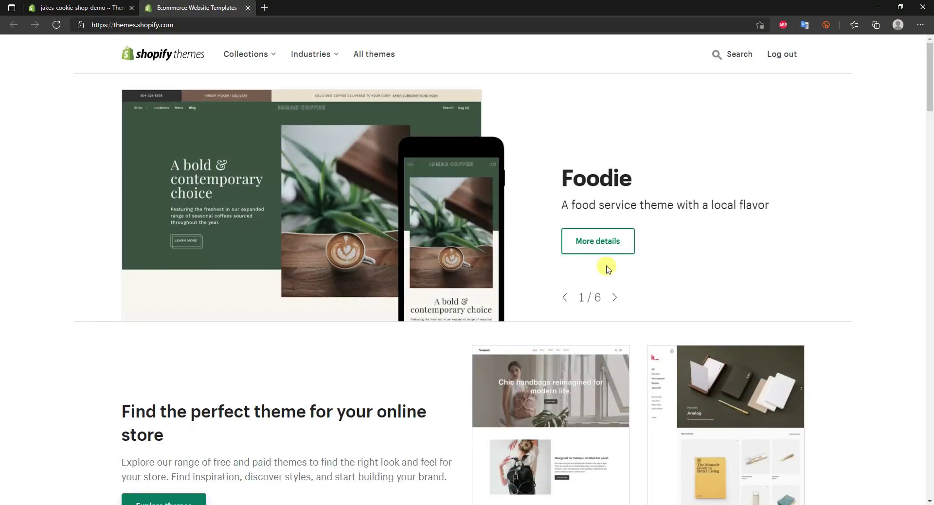
pyautogui.scroll(-4, 604, 266)
pyautogui.scroll(-12, 604, 267)
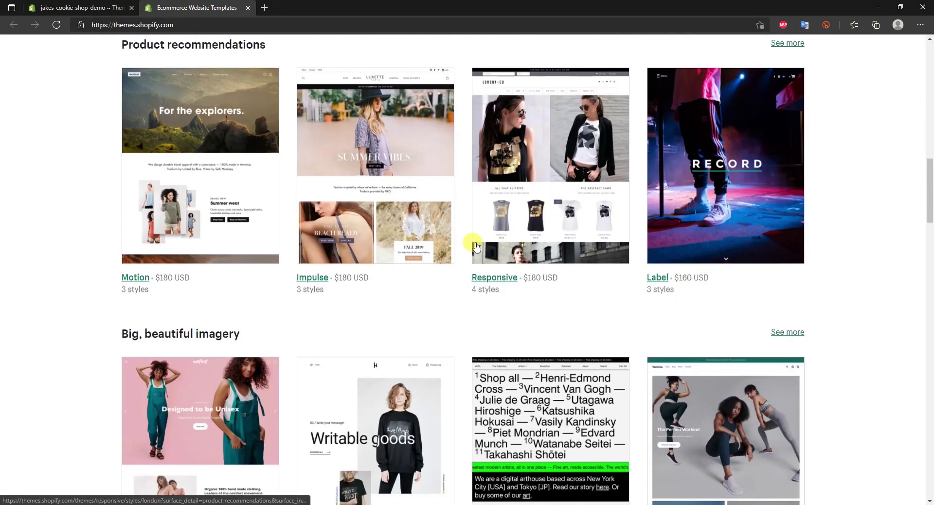
pyautogui.click(248, 7)
pyautogui.scroll(3, 723, 396)
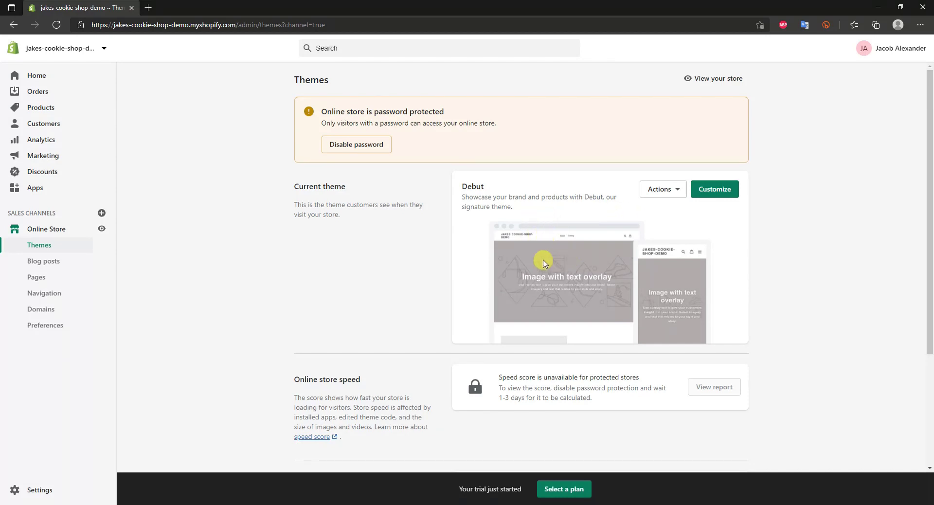
# Open the current Debut theme for customization and inspect the home page sections, including Featured collection and Gallery.
pyautogui.click(698, 199)
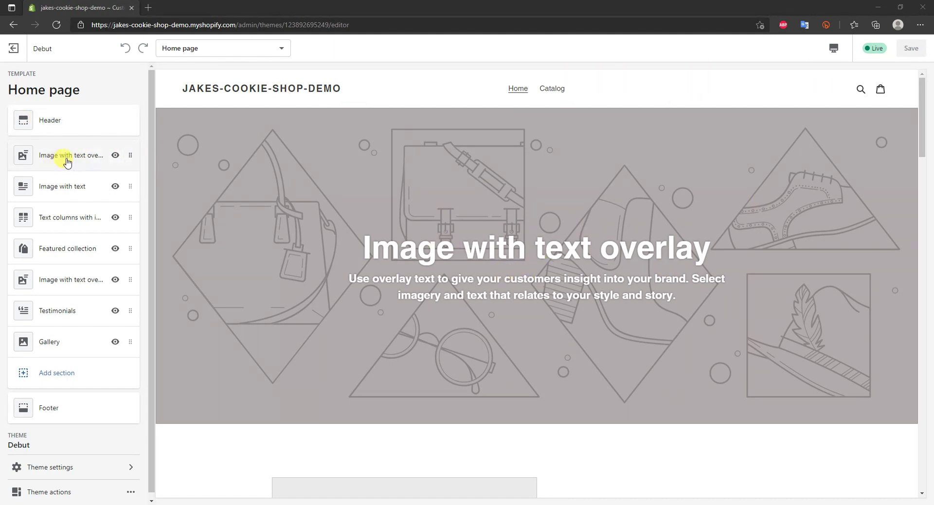
pyautogui.scroll(-8, 584, 282)
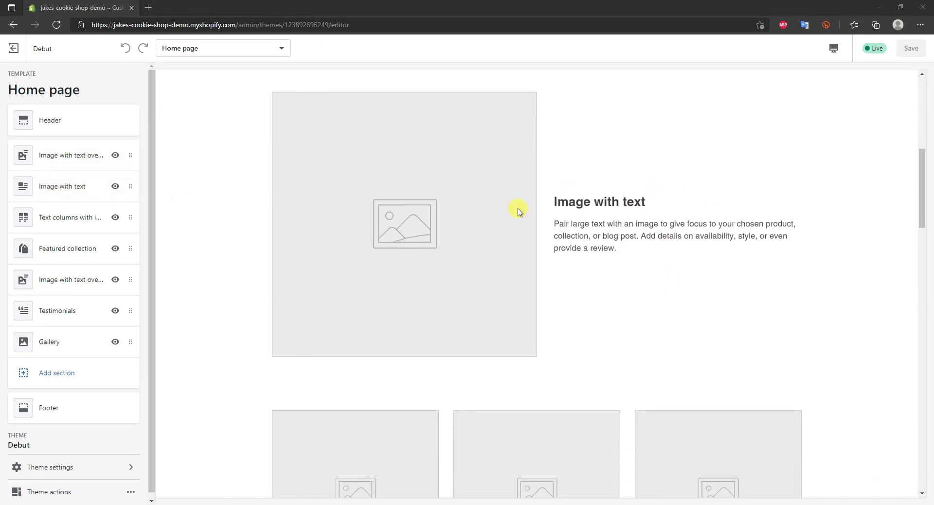
pyautogui.scroll(-7, 525, 244)
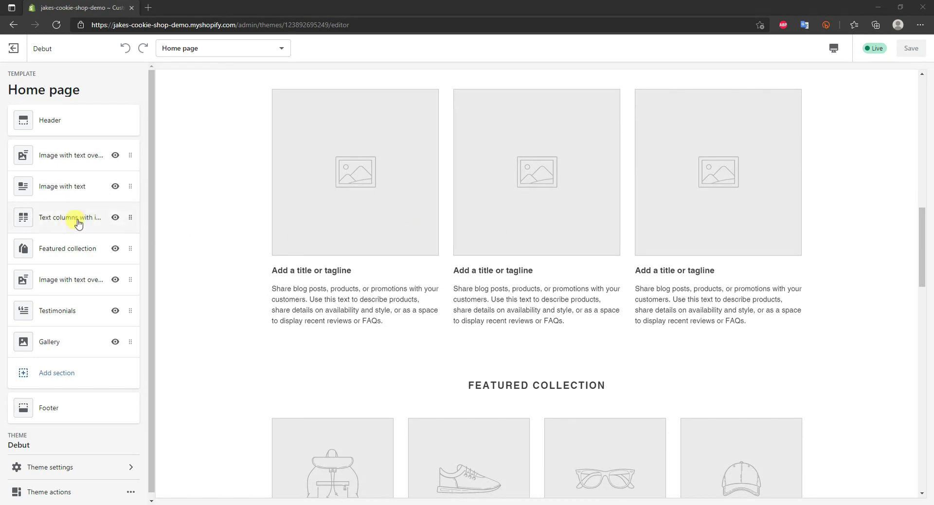
pyautogui.scroll(-3, 431, 241)
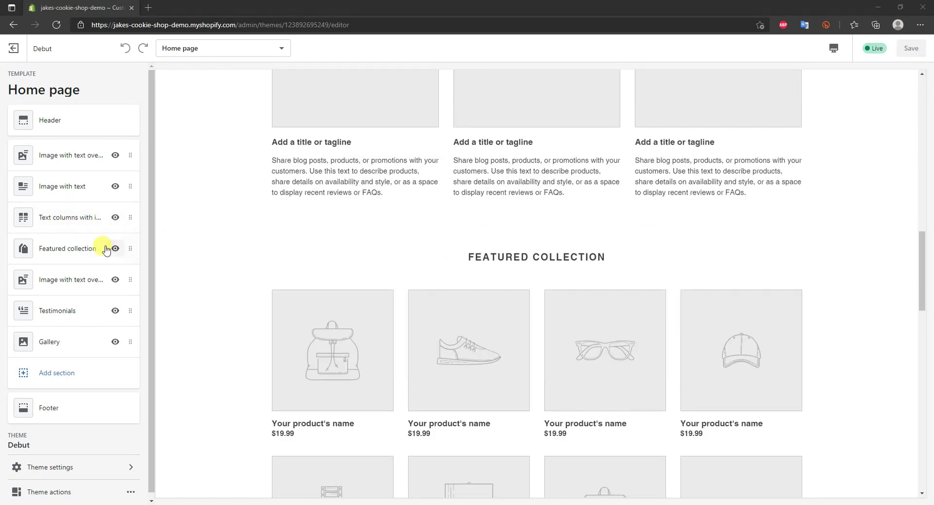
pyautogui.click(73, 249)
pyautogui.click(18, 85)
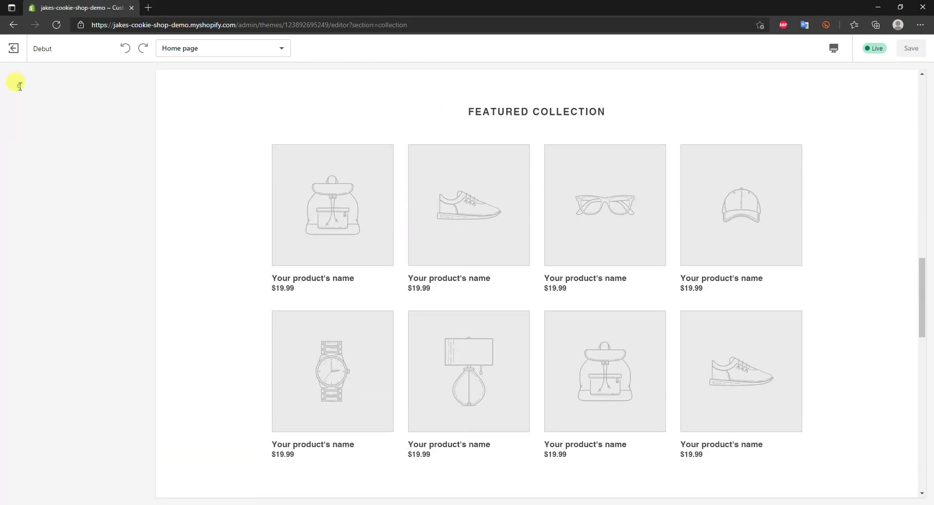
pyautogui.click(61, 343)
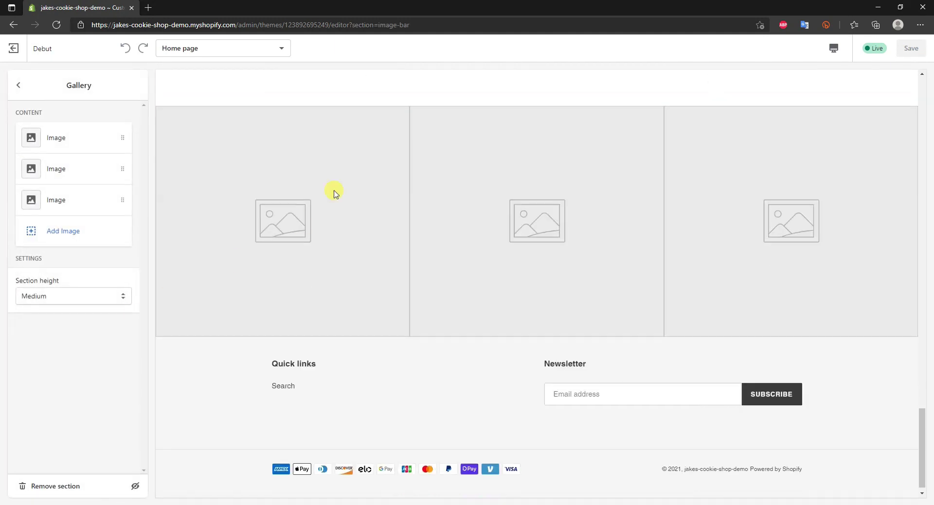
# Review the home page preview from the gallery back up to the header and compare it with the section list.
pyautogui.scroll(8, 638, 261)
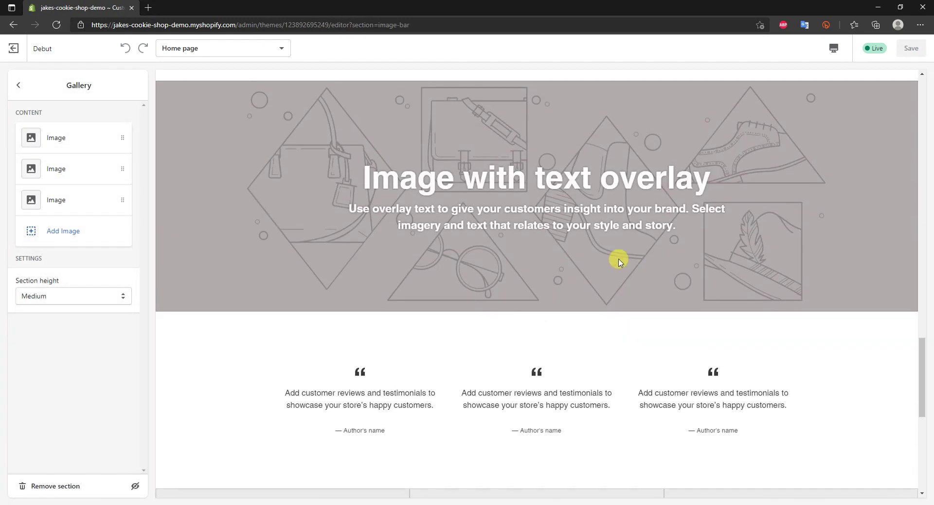
pyautogui.scroll(-1, 560, 224)
pyautogui.scroll(15, 472, 333)
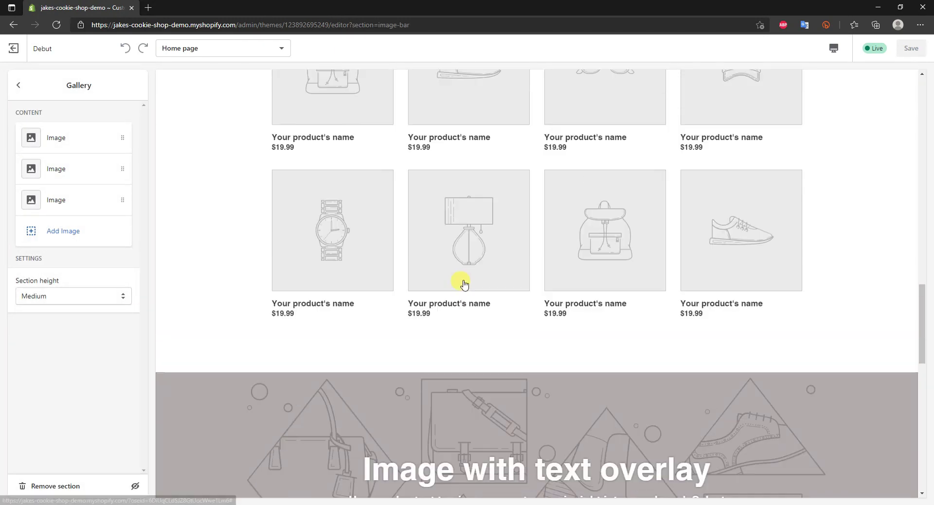
pyautogui.scroll(8, 483, 280)
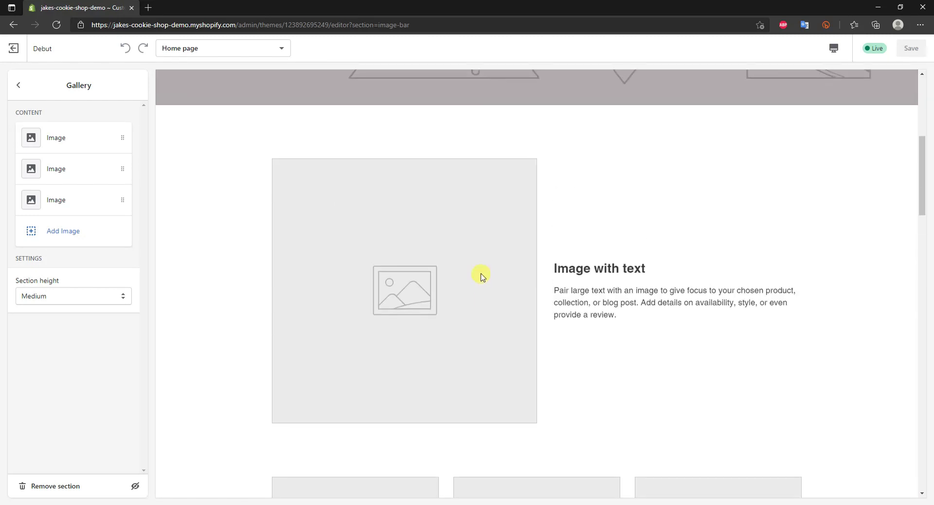
pyautogui.click(19, 86)
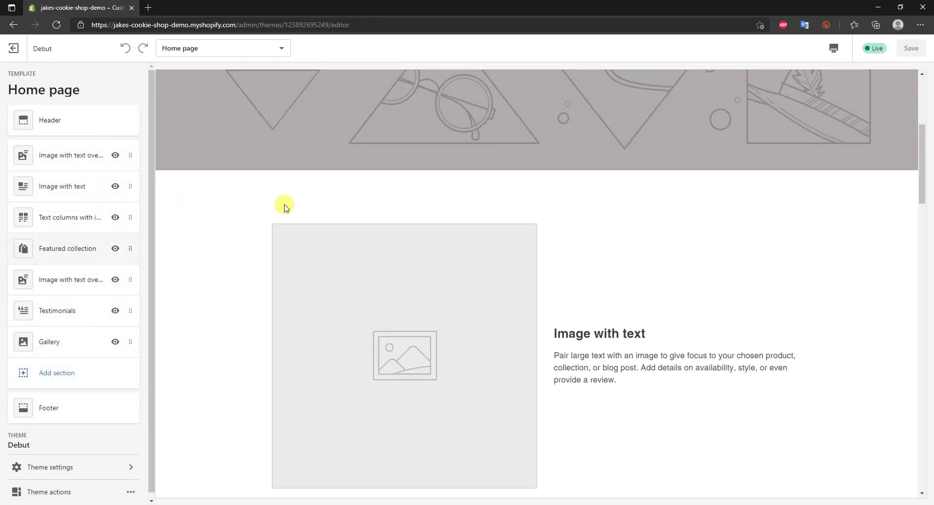
pyautogui.scroll(3, 735, 242)
pyautogui.scroll(-4, 734, 242)
pyautogui.scroll(-10, 920, 181)
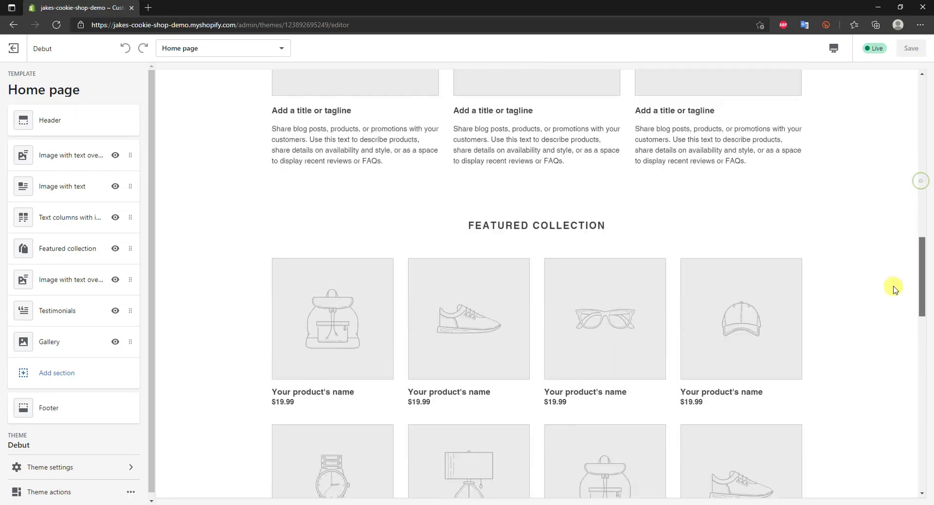
pyautogui.scroll(10, 857, 377)
pyautogui.scroll(-4, 861, 341)
pyautogui.scroll(10, 885, 204)
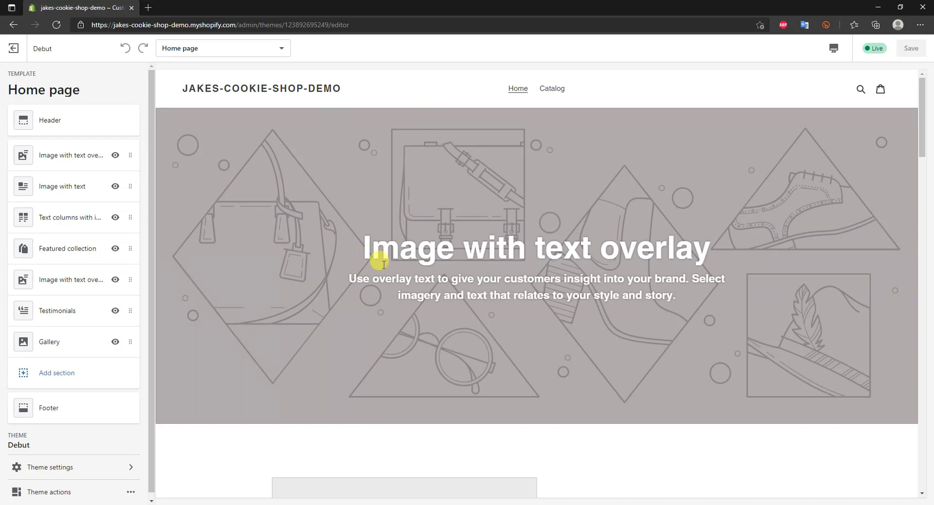
# Set the Jake's Cookies logo from the image library as the home page header's logo image.
pyautogui.click(88, 125)
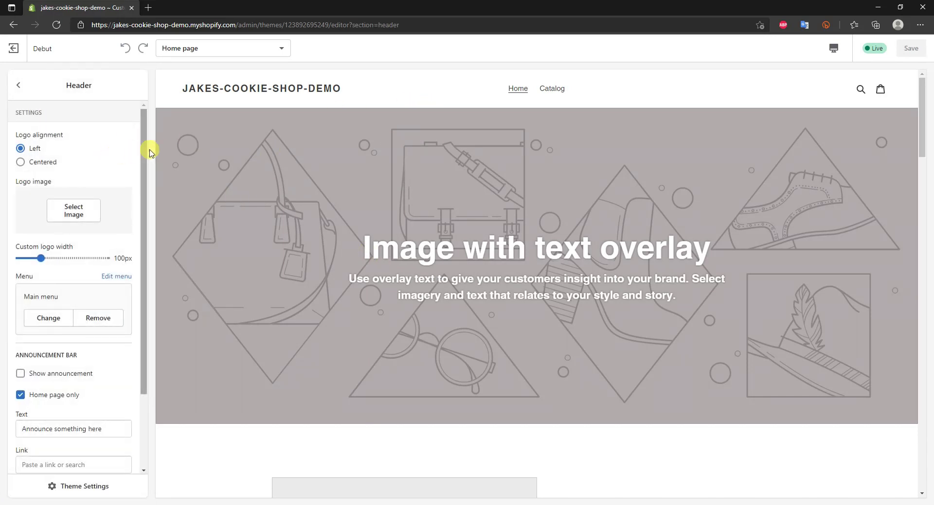
pyautogui.click(69, 216)
pyautogui.click(66, 226)
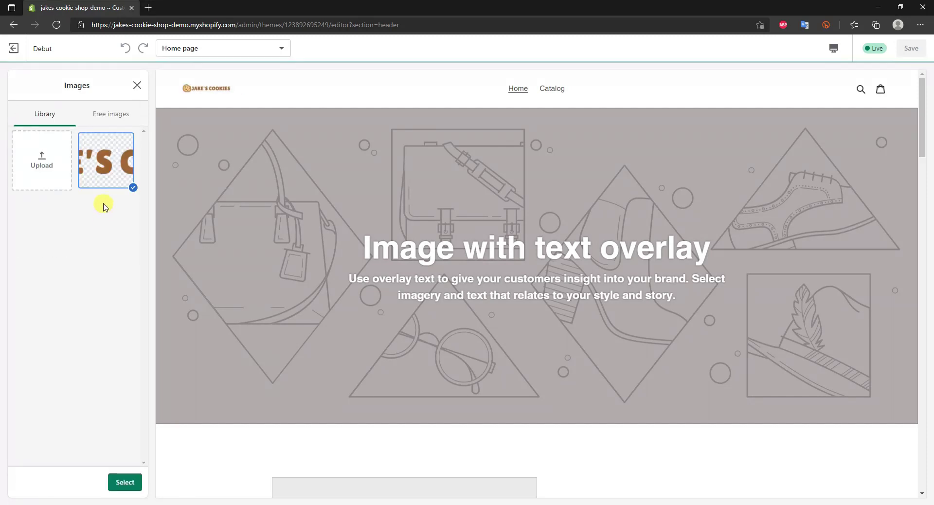
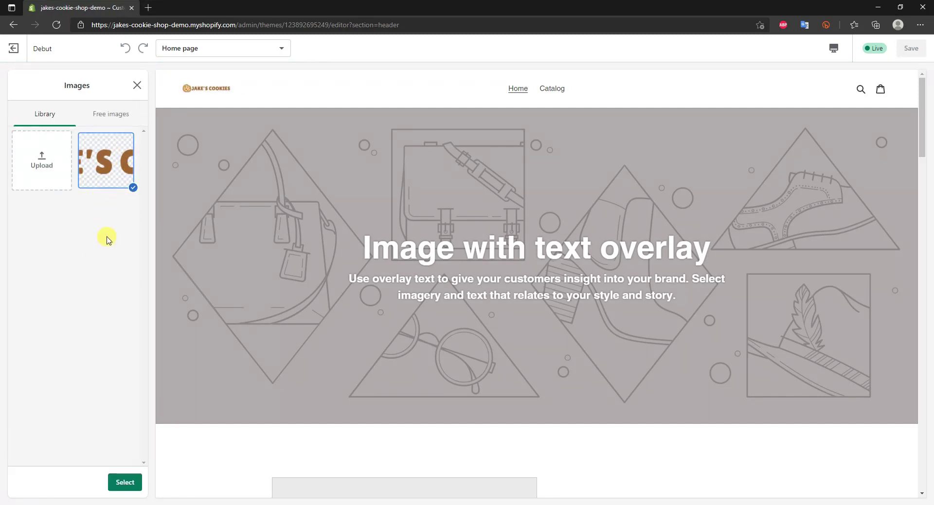
pyautogui.click(125, 481)
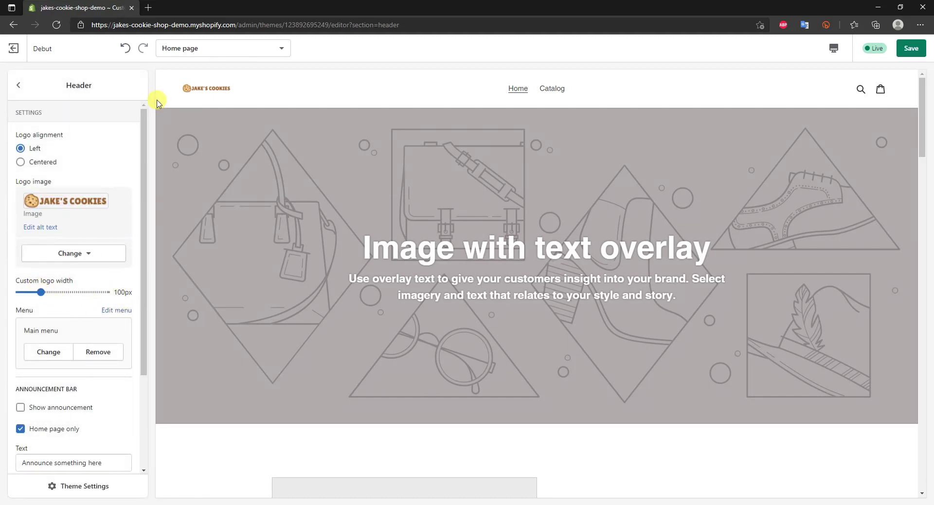
# Set the header's custom logo width to 250px, try the Centered logo alignment, and restore it to Left.
pyautogui.moveTo(39, 291); pyautogui.dragTo(132, 294)
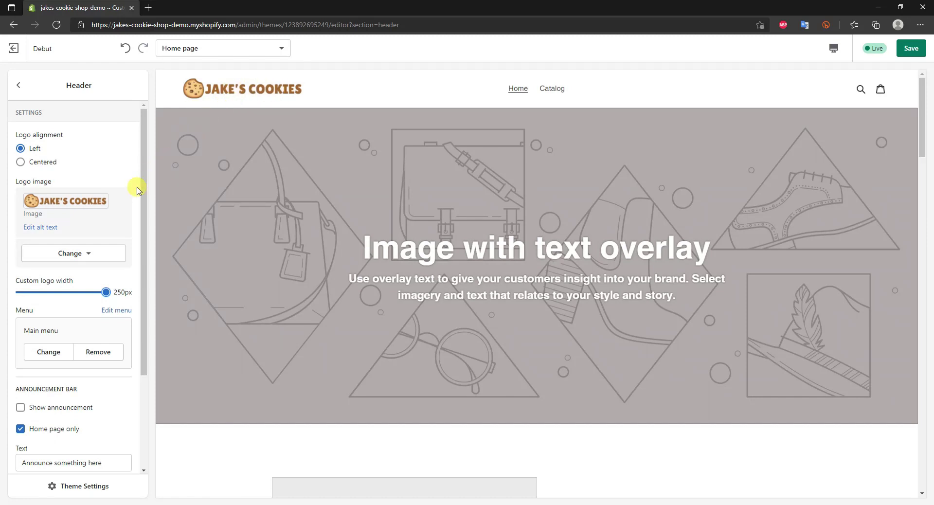
pyautogui.click(40, 162)
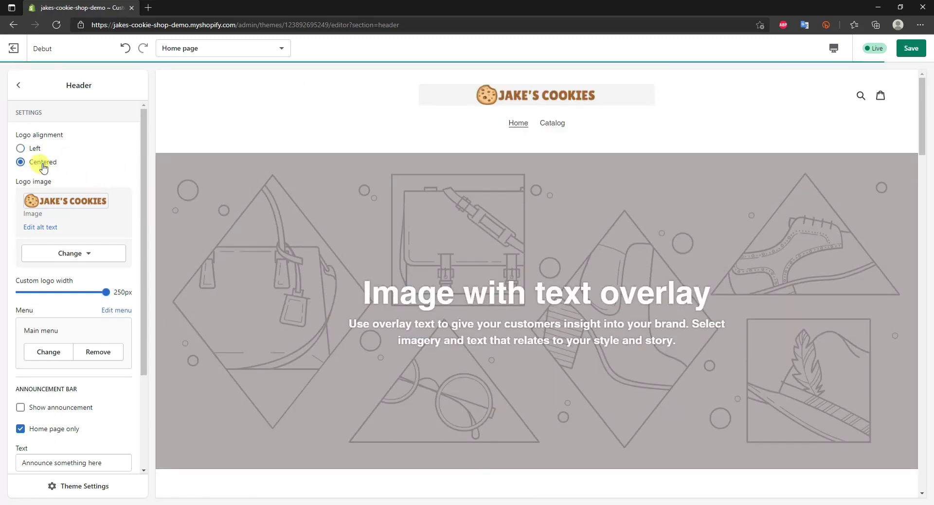
pyautogui.click(34, 155)
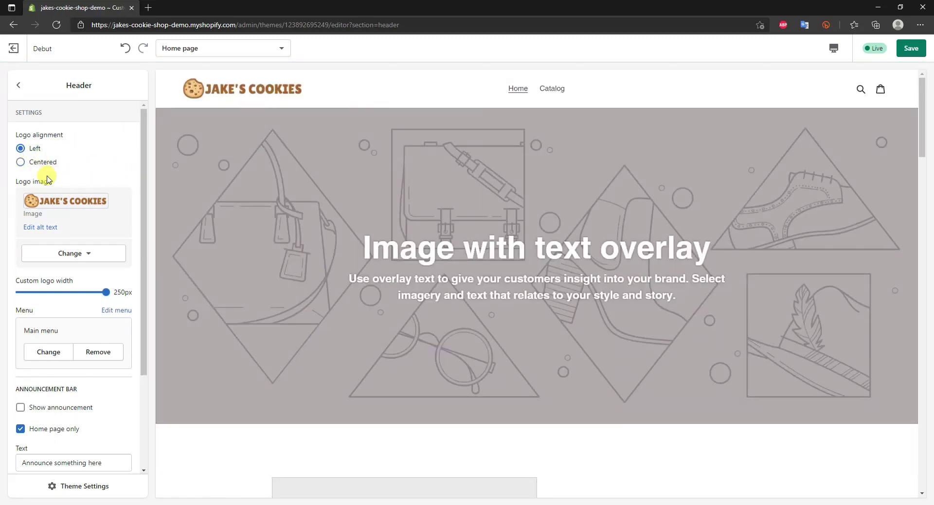
# Enable the announcement bar in the header settings.
pyautogui.scroll(-3, 73, 228)
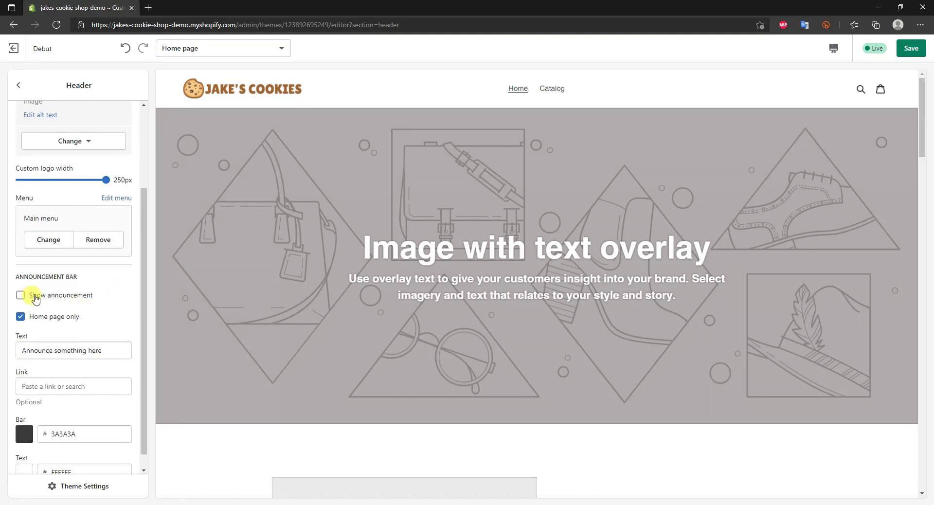
pyautogui.click(66, 301)
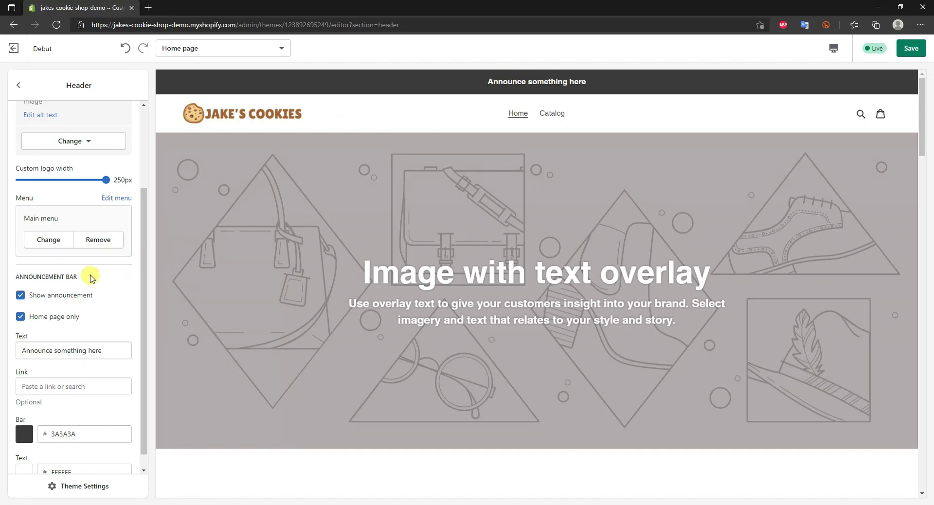
# Replace the announcement bar's text with "Order Online For In Store Pickup Or Local Delivery".
pyautogui.moveTo(103, 350); pyautogui.dragTo(31, 351)
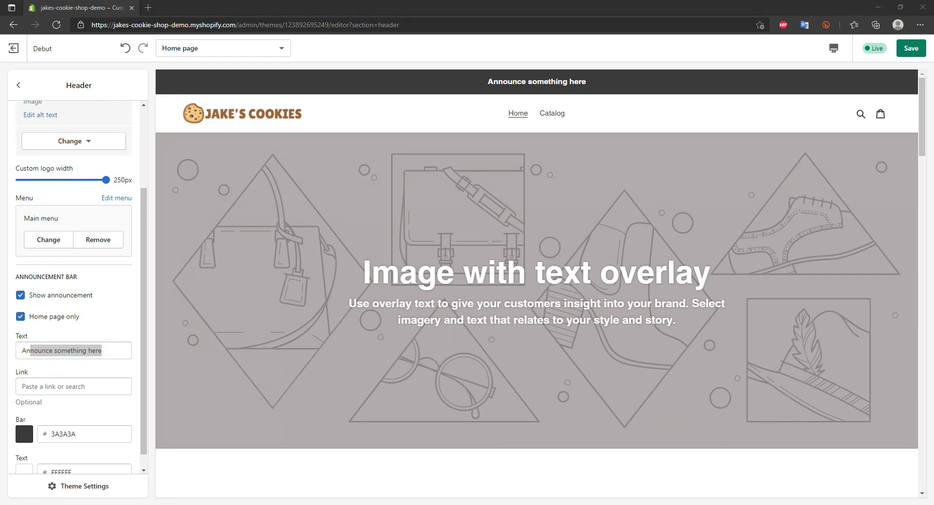
pyautogui.click(119, 351)
pyautogui.hotkey('ctrl', 'a')
pyautogui.write('Order Online For In Store Pickup Or Local Delivery')
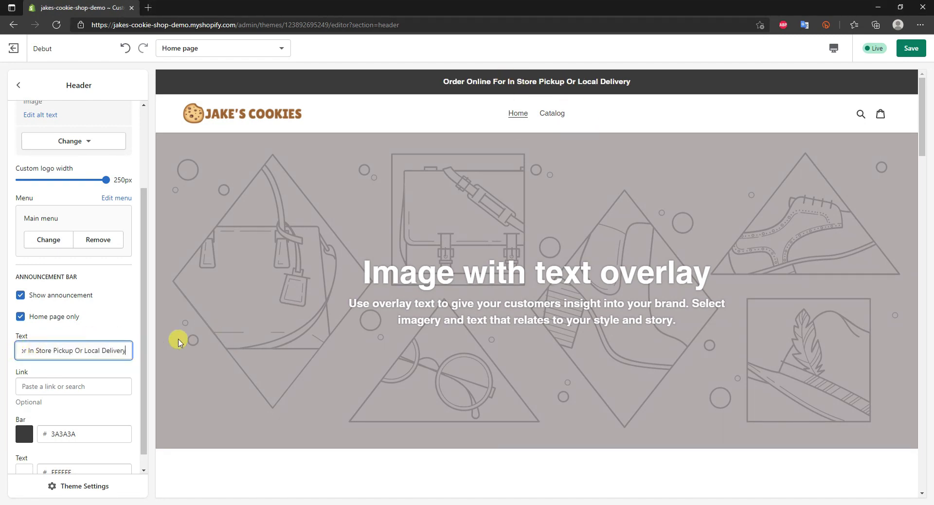
# Set the announcement bar's background color to 9A6430 and save the header changes.
pyautogui.scroll(-1, 95, 420)
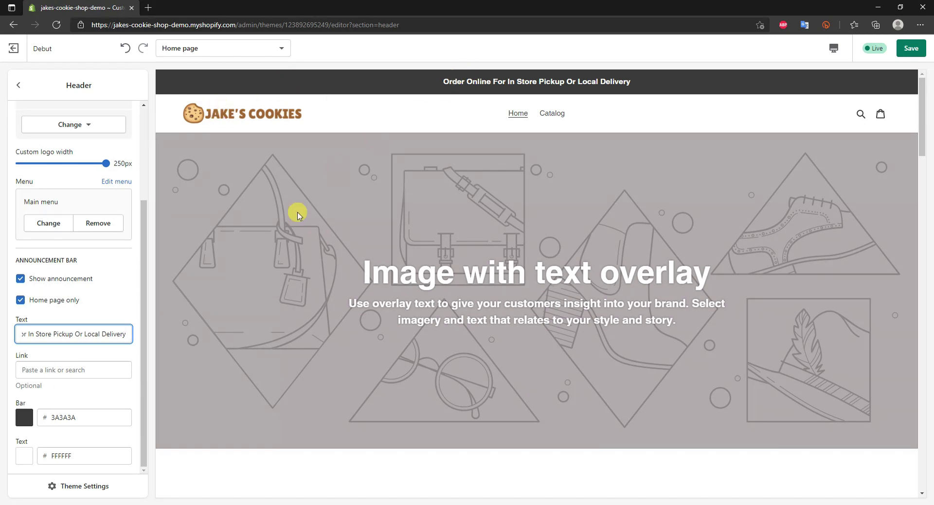
pyautogui.click(271, 251)
pyautogui.doubleClick(86, 415)
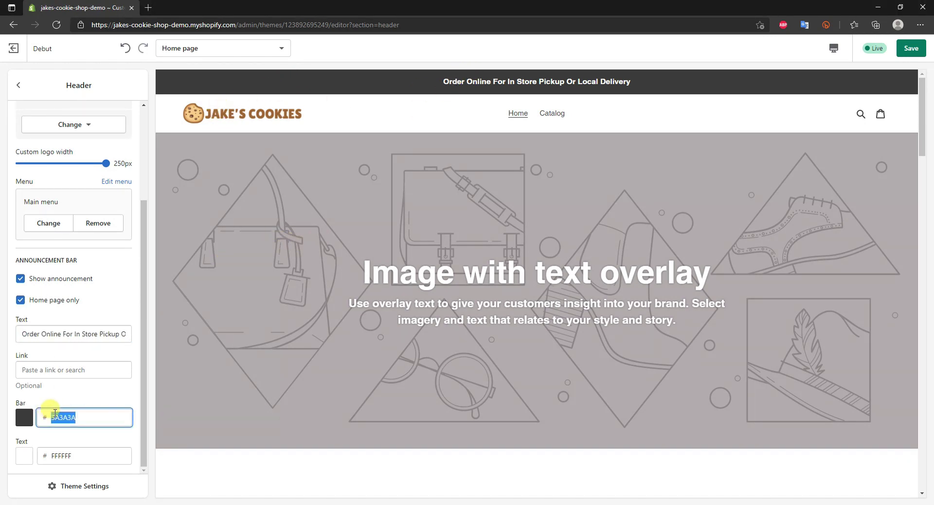
pyautogui.write('9A6430')
pyautogui.press('Return')
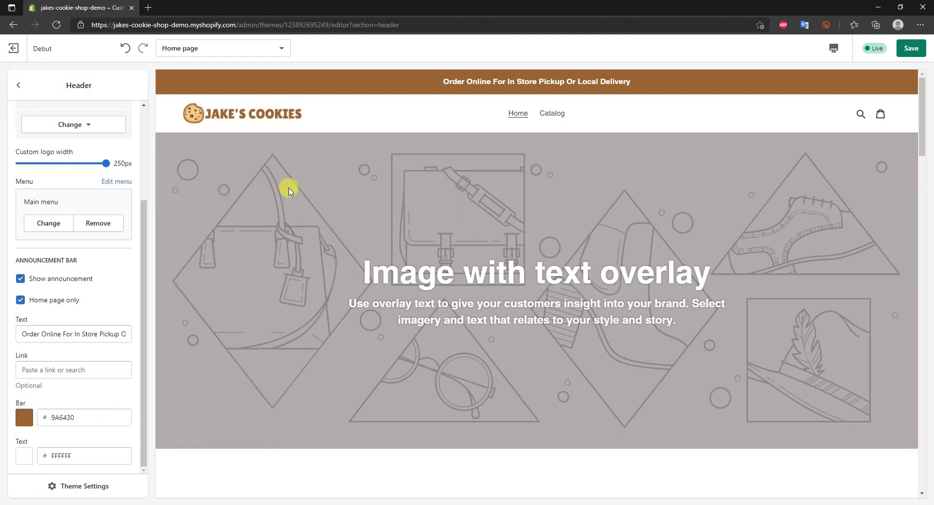
pyautogui.scroll(3, 117, 341)
pyautogui.click(909, 49)
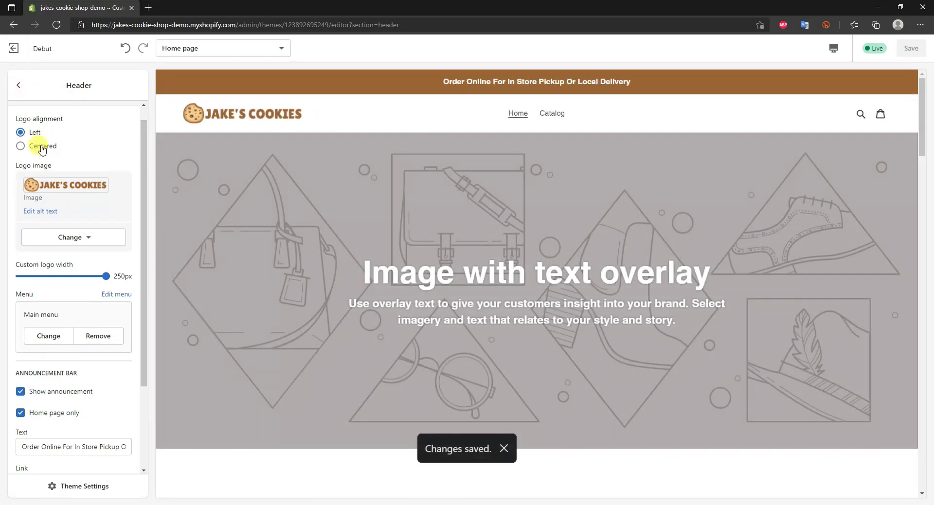
# Set the photo of stacked chocolate chip cookies as the image of the first Image with text overlay section.
pyautogui.click(20, 89)
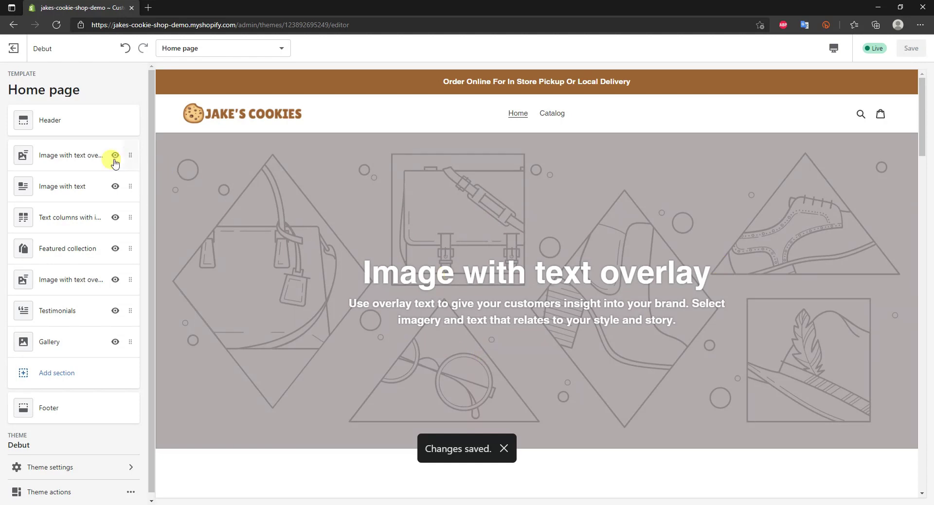
pyautogui.click(54, 156)
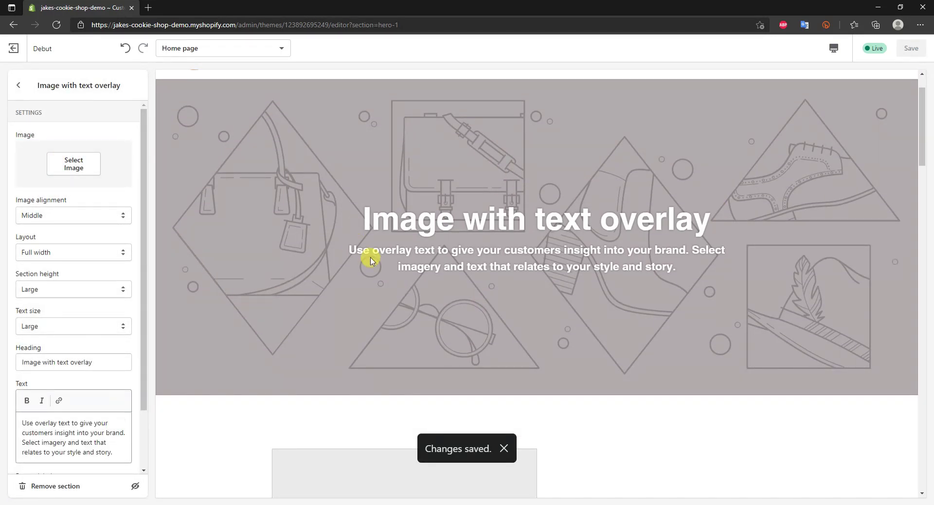
pyautogui.click(69, 166)
pyautogui.click(39, 158)
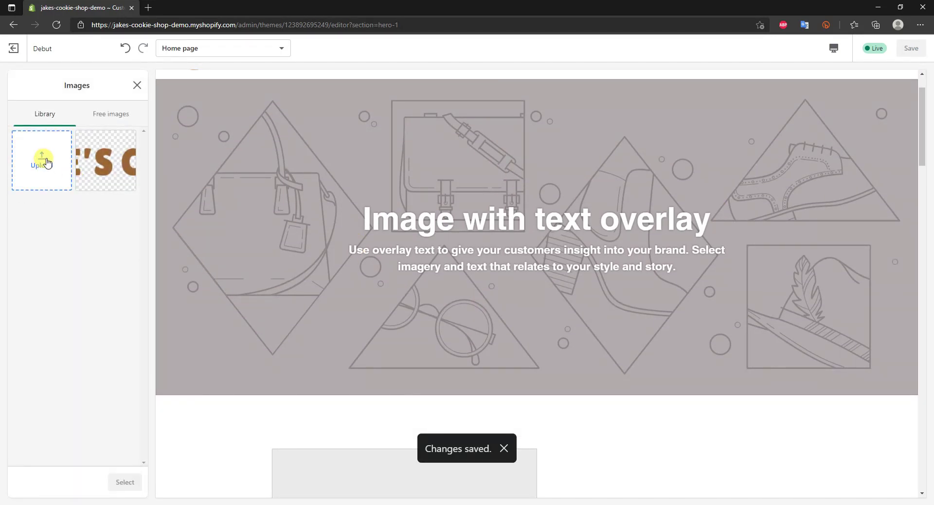
pyautogui.click(125, 482)
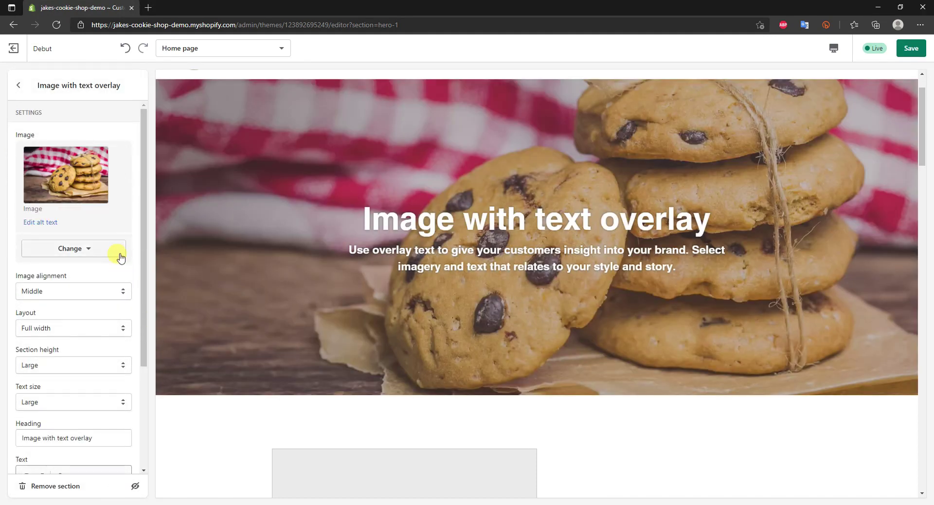
# Try the Bottom image alignment and other options for the cookie banner, and restore it to Middle.
pyautogui.click(119, 294)
pyautogui.click(78, 323)
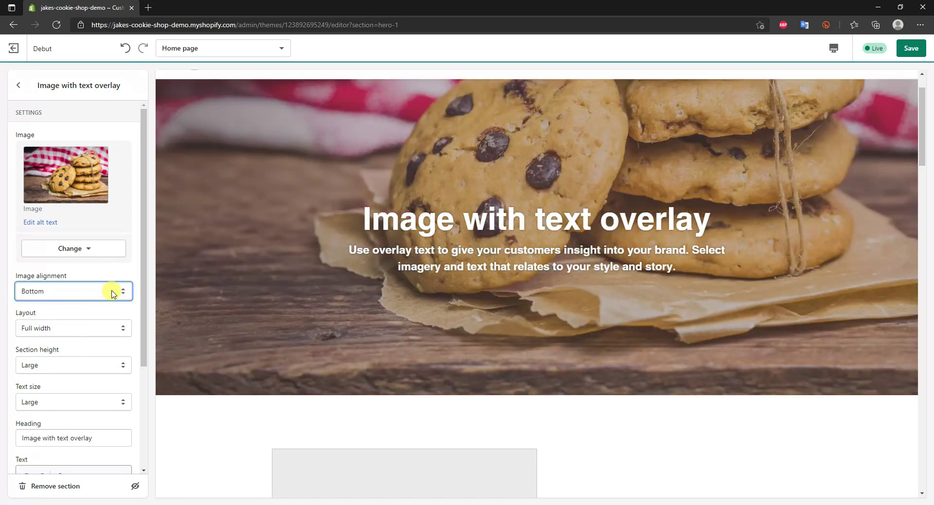
pyautogui.click(82, 297)
pyautogui.click(63, 314)
pyautogui.click(77, 292)
pyautogui.click(90, 306)
pyautogui.click(78, 292)
pyautogui.click(69, 313)
# Set the banner's heading to "Welcome To Jake's Cookie Shop" and its text to "Serving Freshly Baked Cookies To The City Of Boise Since 1993".
pyautogui.scroll(-1, 115, 296)
pyautogui.scroll(-2, 103, 294)
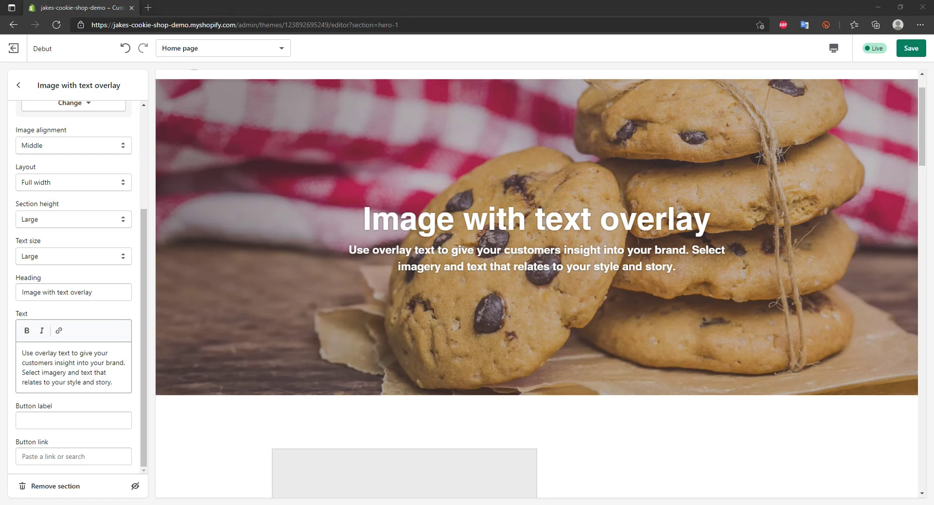
pyautogui.moveTo(93, 293); pyautogui.dragTo(2, 297)
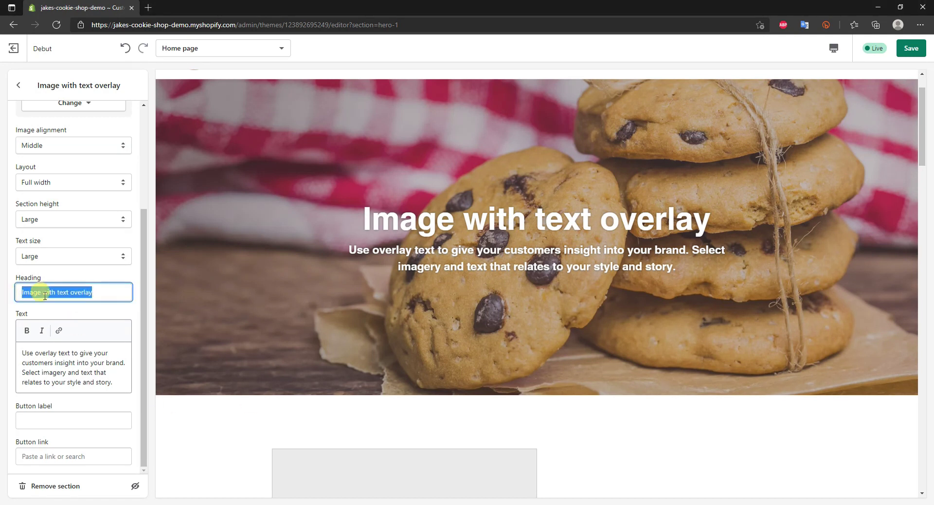
pyautogui.write("Welcome To Jake's Cookie Shop")
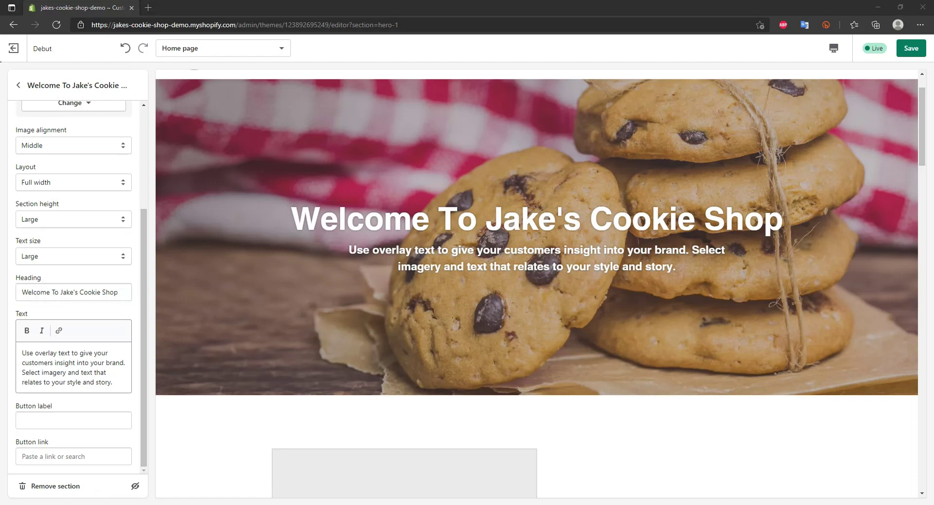
pyautogui.moveTo(110, 382); pyautogui.dragTo(16, 350)
pyautogui.write('Serving Freshly Baked Cookies To The City Of Boise Since 1993')
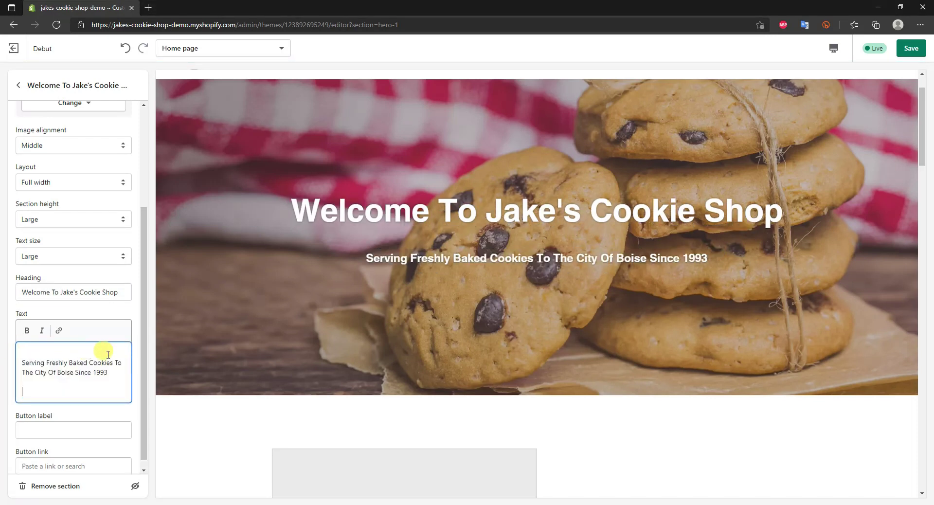
# Add an "Order Now" button linked to All products to the banner and save the changes.
pyautogui.click(59, 413)
pyautogui.write('Order Now')
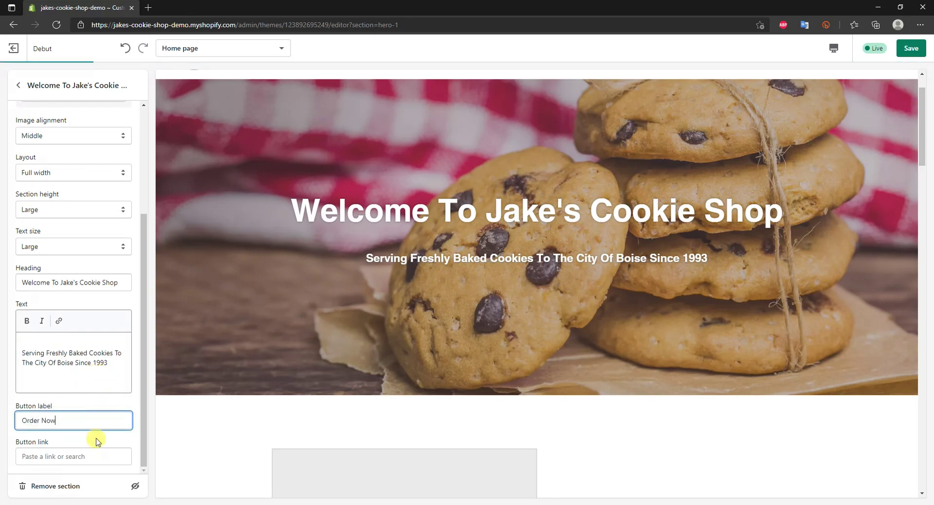
pyautogui.click(68, 453)
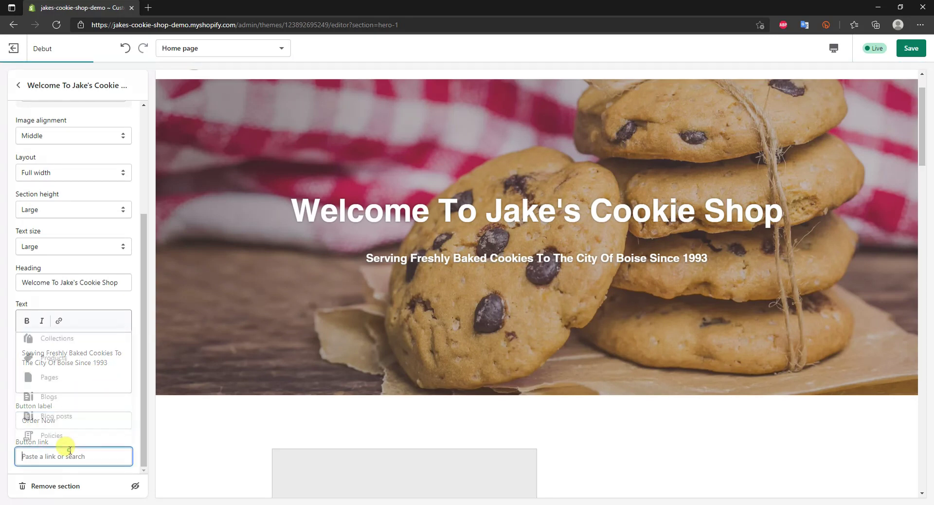
pyautogui.click(71, 359)
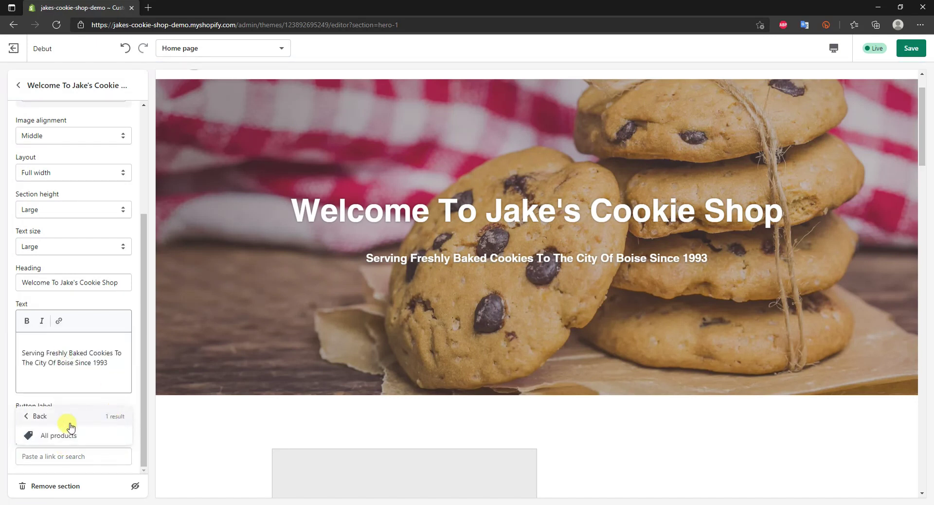
pyautogui.click(66, 433)
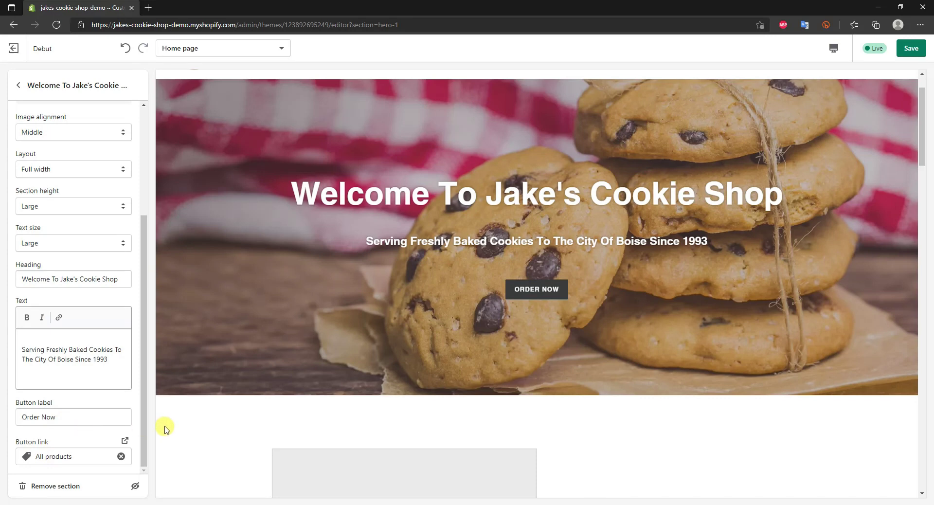
pyautogui.moveTo(144, 430); pyautogui.dragTo(140, 275)
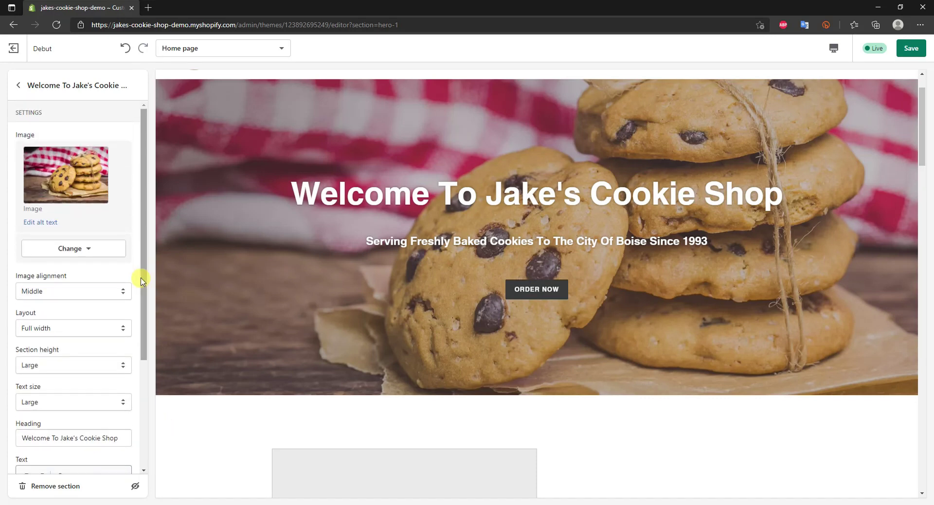
pyautogui.click(911, 49)
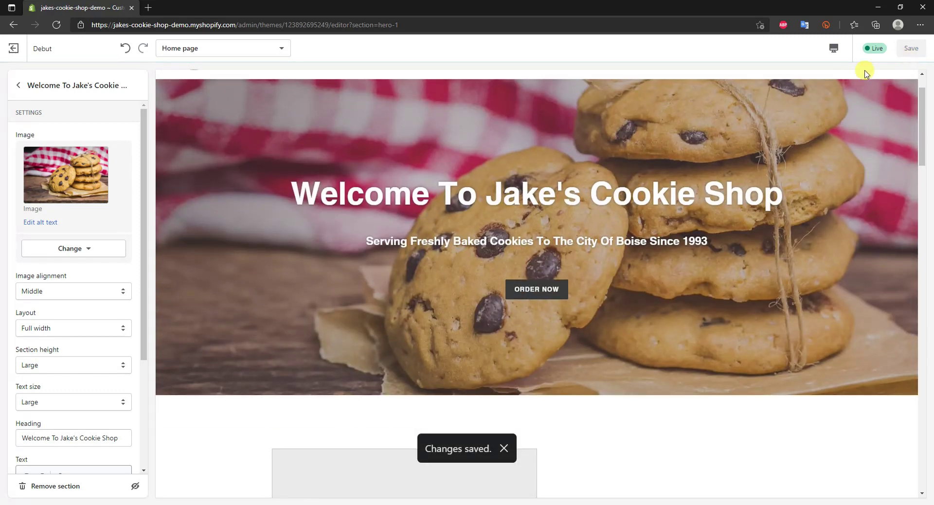
# Set the primary buttons color to 9A6430 in the theme's color settings.
pyautogui.scroll(-3, 69, 316)
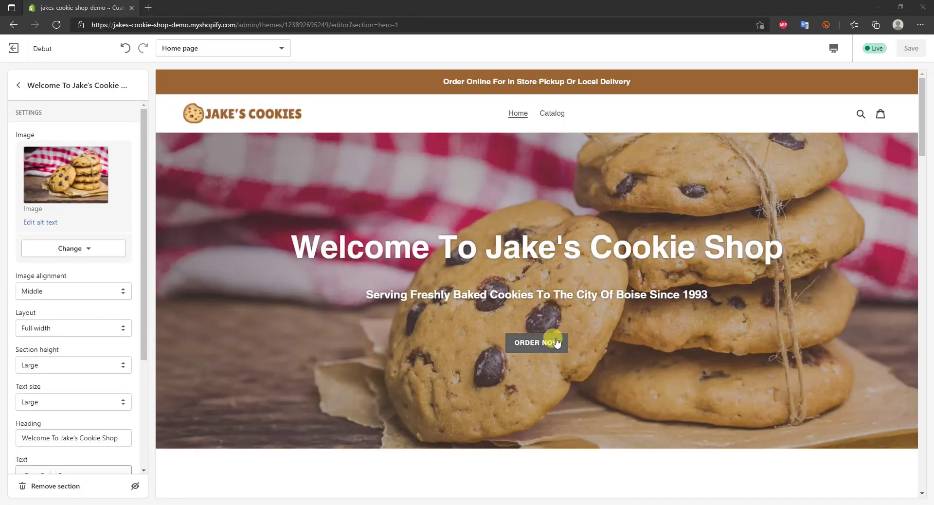
pyautogui.click(18, 85)
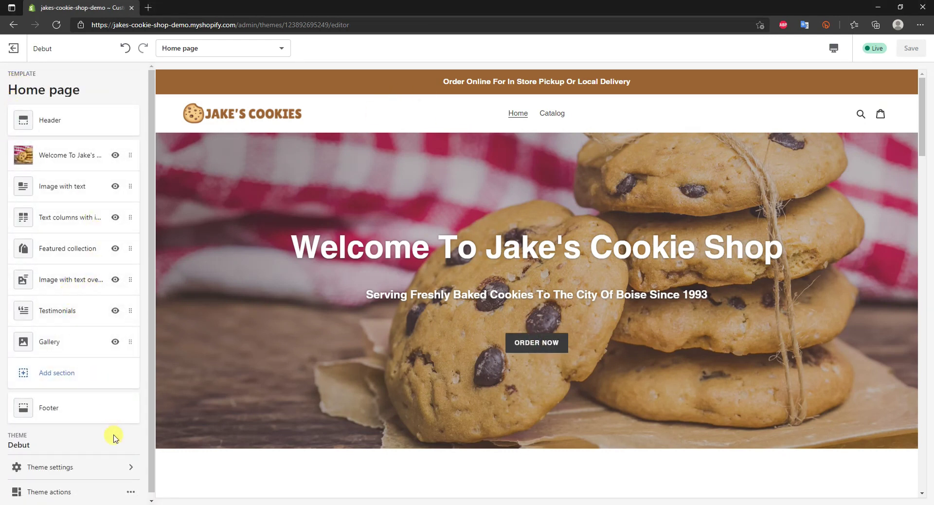
pyautogui.click(80, 472)
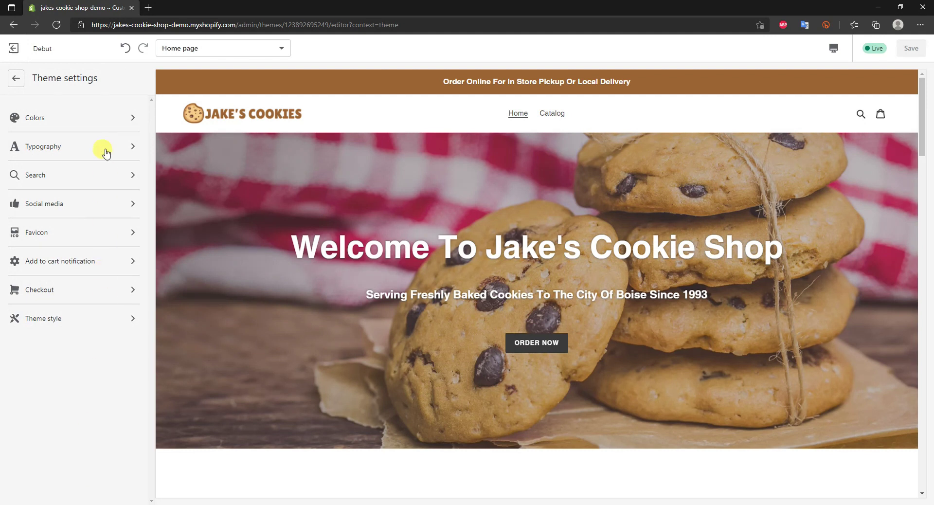
pyautogui.click(100, 118)
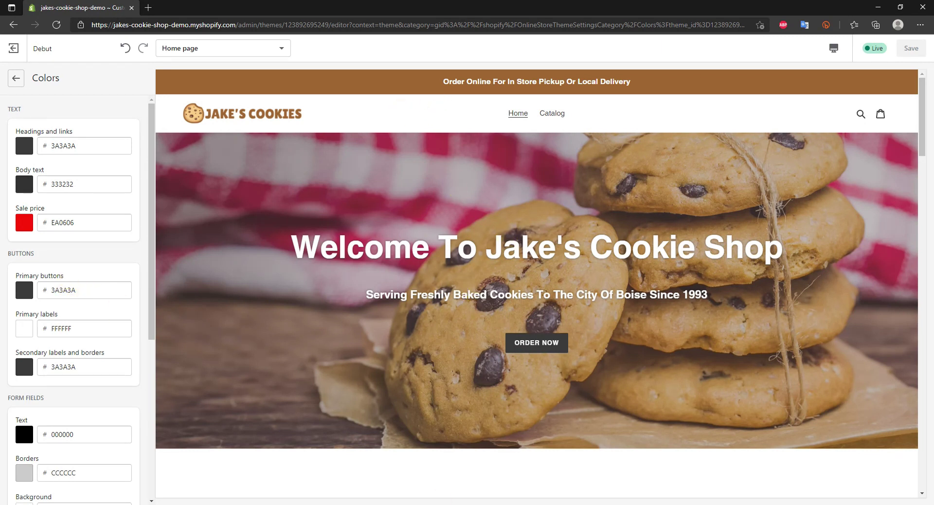
pyautogui.moveTo(88, 293); pyautogui.dragTo(49, 293)
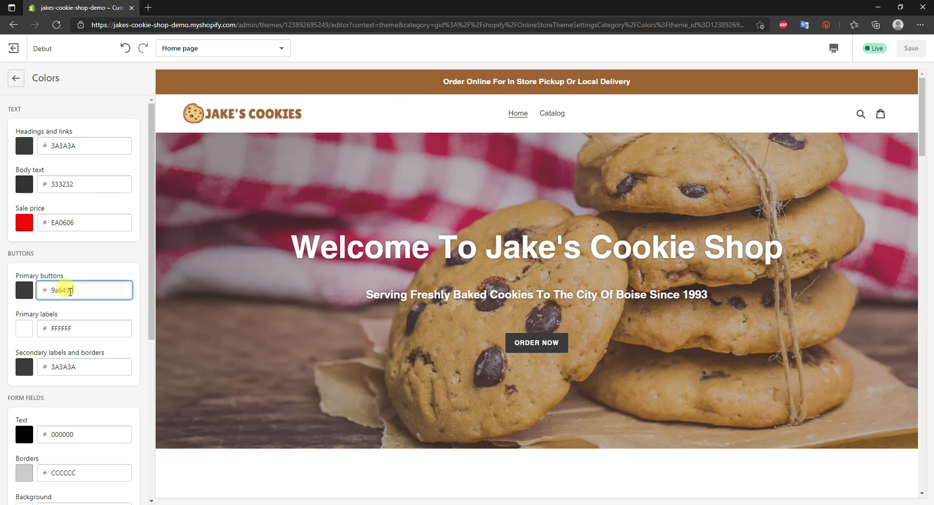
pyautogui.press('Return')
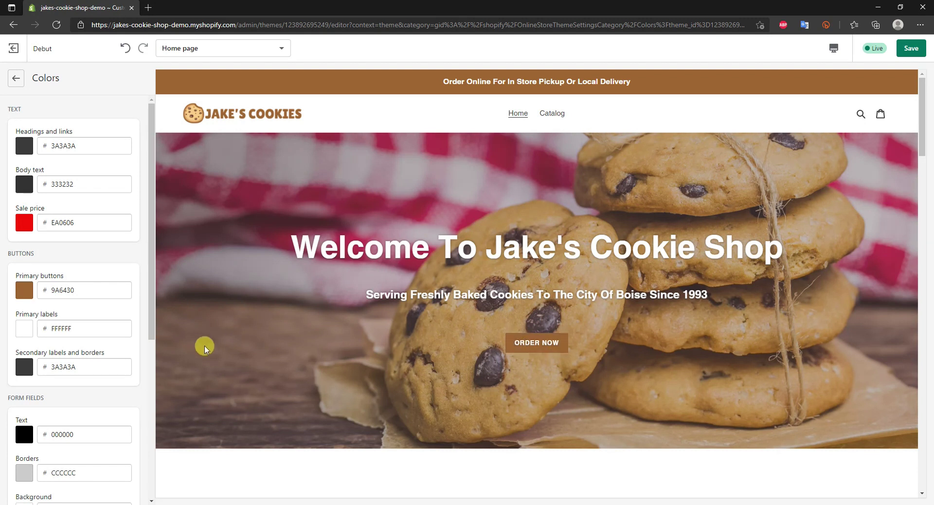
# Set the image overlays' background color to black (000000) and save the theme colors.
pyautogui.scroll(-5, 121, 350)
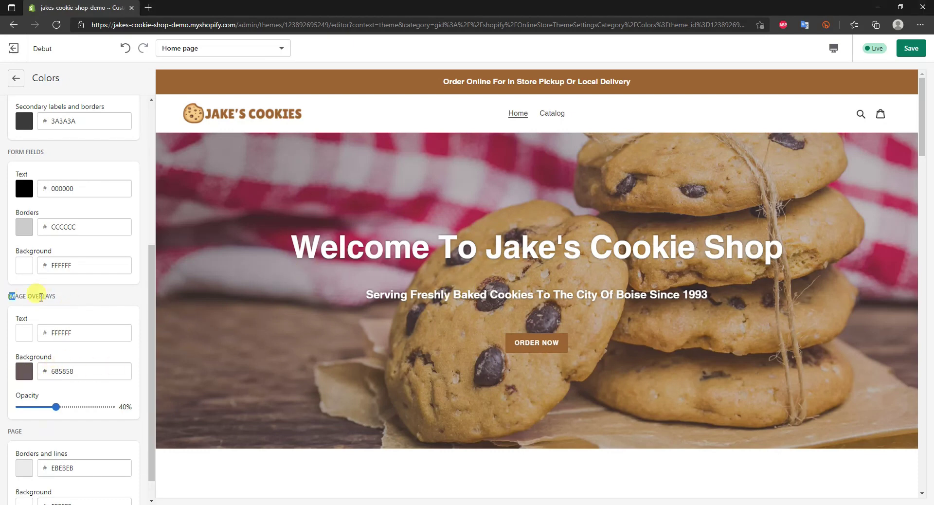
pyautogui.click(30, 371)
pyautogui.click(37, 344)
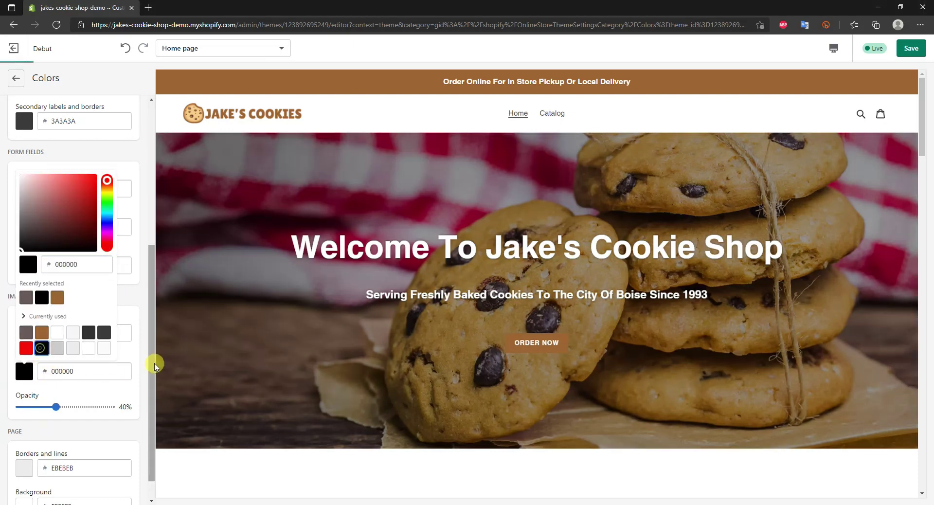
pyautogui.click(135, 347)
pyautogui.scroll(5, 131, 317)
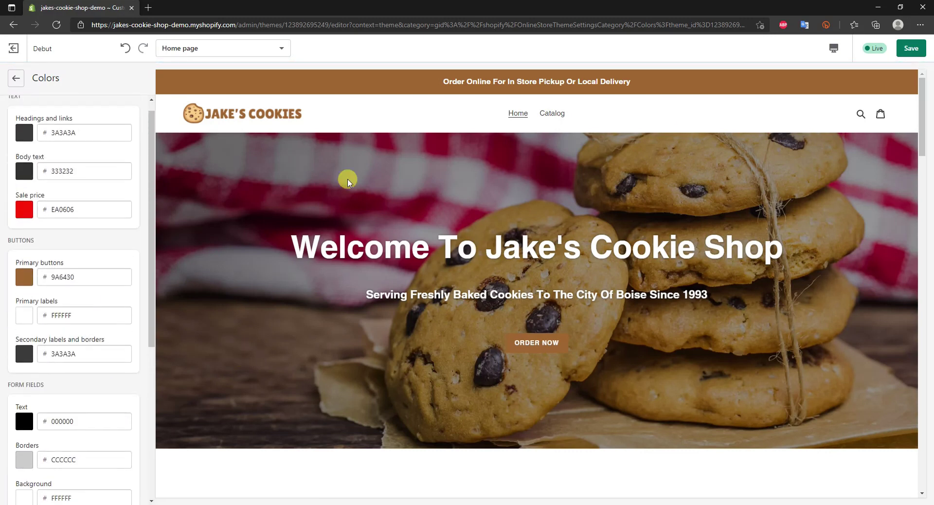
pyautogui.click(911, 48)
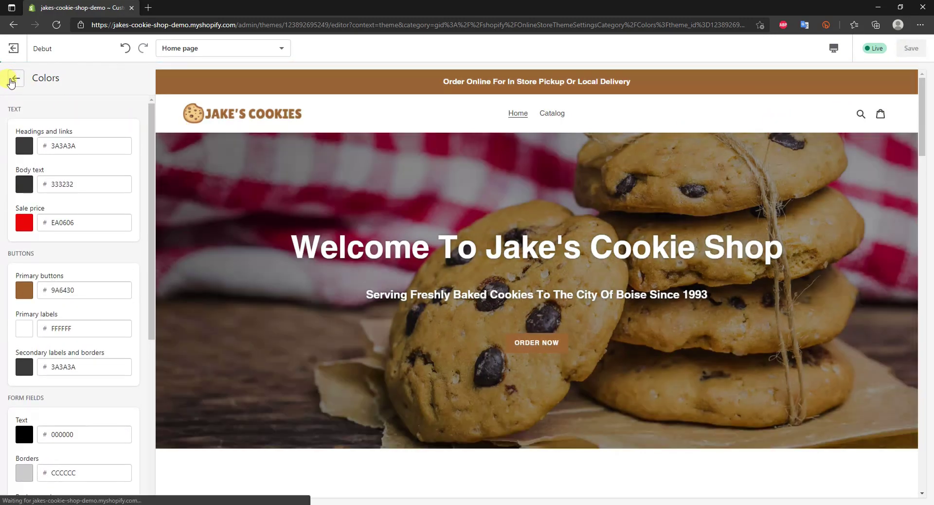
# Set the photo of rows of chocolate chip cookies as the image of the home page's Image with text section.
pyautogui.click(14, 78)
pyautogui.click(16, 78)
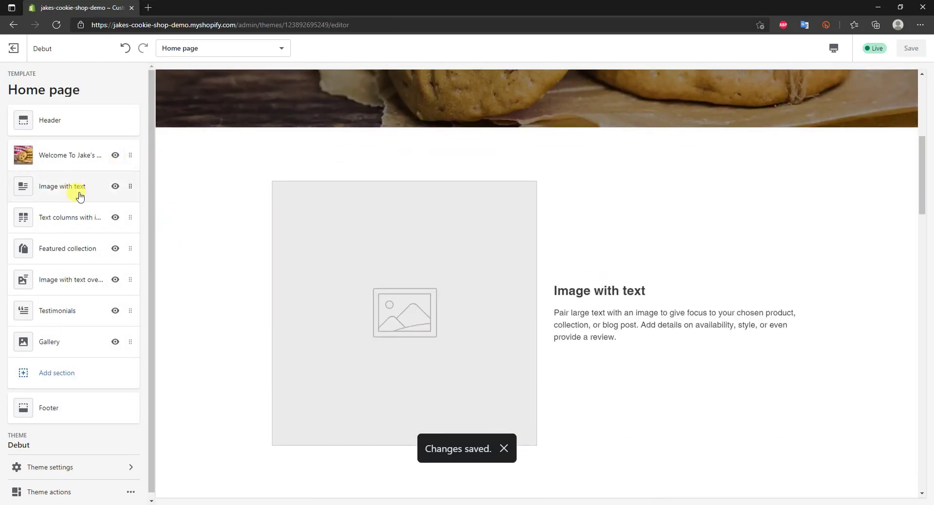
pyautogui.click(74, 187)
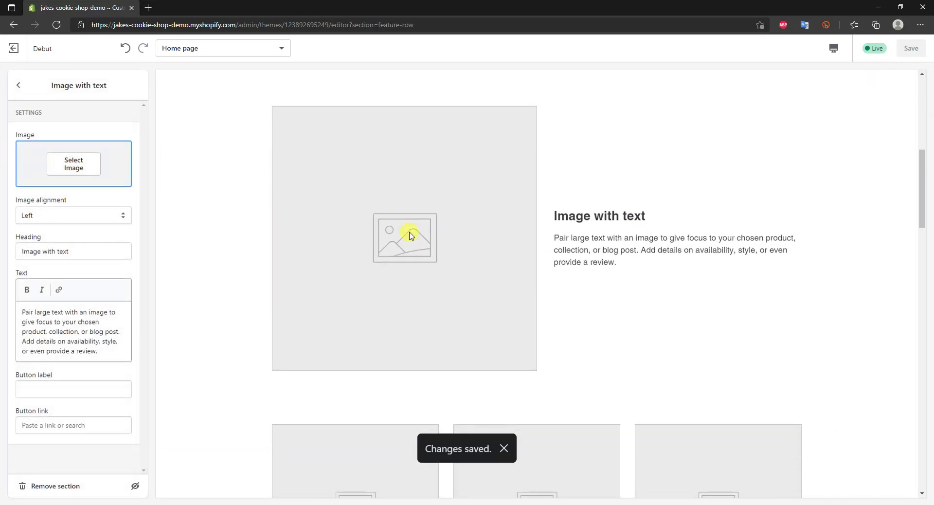
pyautogui.click(75, 163)
pyautogui.click(124, 480)
# Replace the Image with text section's heading with "Boise's Most Famous Cookie".
pyautogui.scroll(-1, 81, 364)
pyautogui.moveTo(81, 284); pyautogui.dragTo(3, 284)
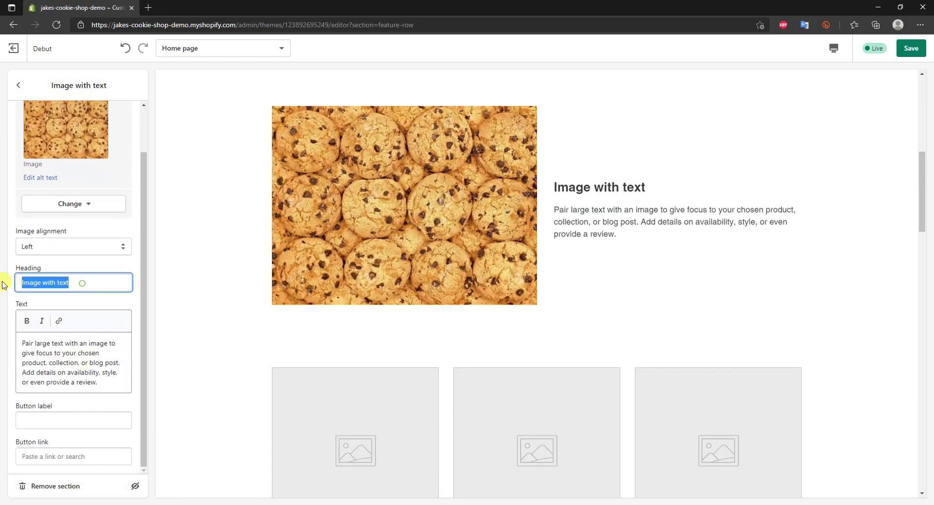
pyautogui.write("Boise's Most Famous Cookie")
pyautogui.hotkey('alt', 'Tab')
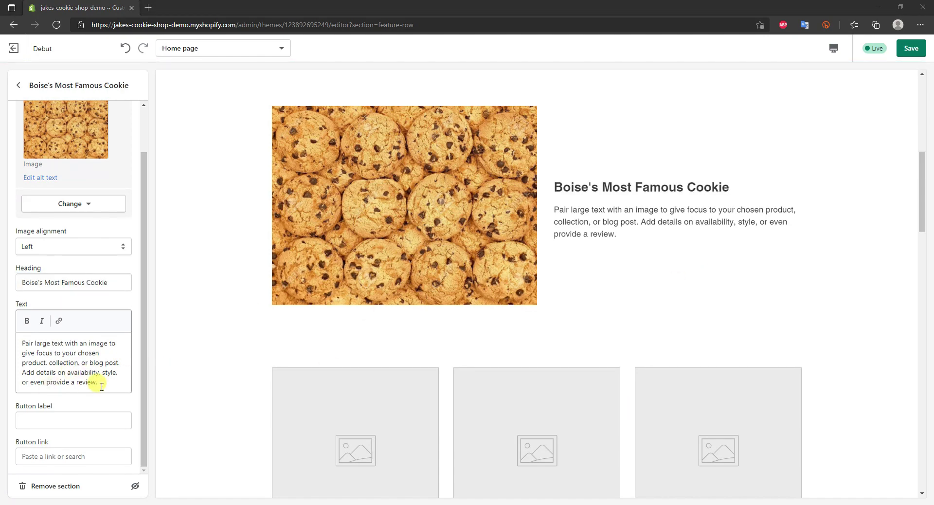
# Replace the "Boise's Most Famous Cookie" section's text with "Serving Boise for the last 2 decades, Jake's cookie shop is proud to be a local favorite…".
pyautogui.moveTo(97, 384); pyautogui.dragTo(19, 337)
pyautogui.write("Serving Boise for the last 2 decades, Jake's cookie shop is proud to be a local favorite and a popular tourist destination for anyone with a sweet tooth.")
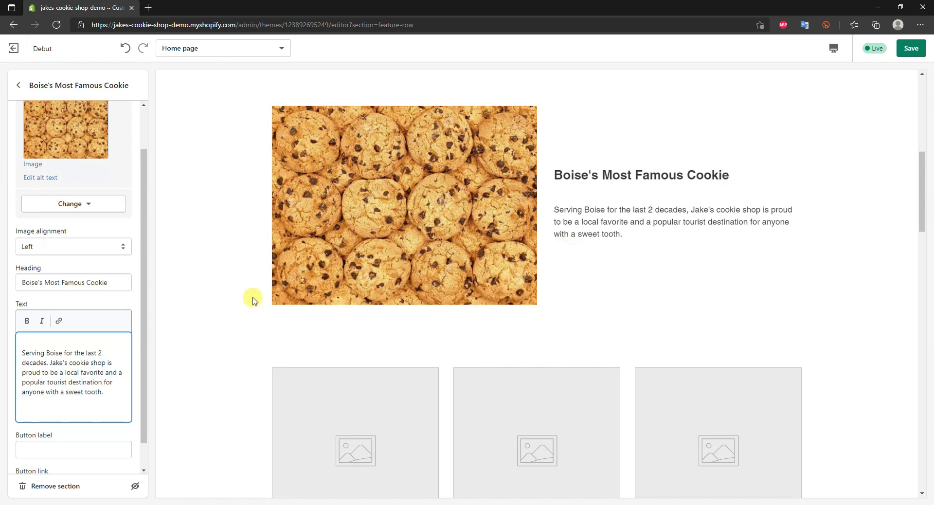
pyautogui.scroll(2, 87, 328)
pyautogui.scroll(-4, 711, 210)
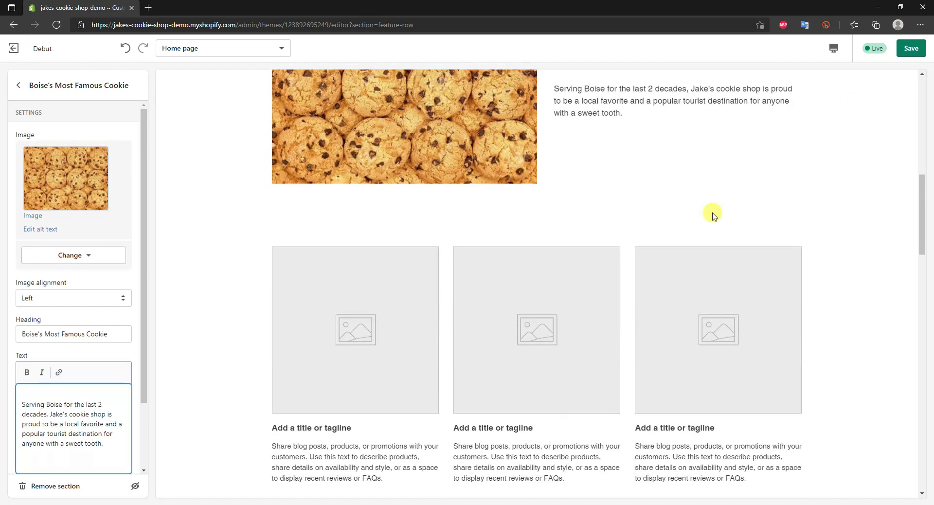
pyautogui.click(19, 86)
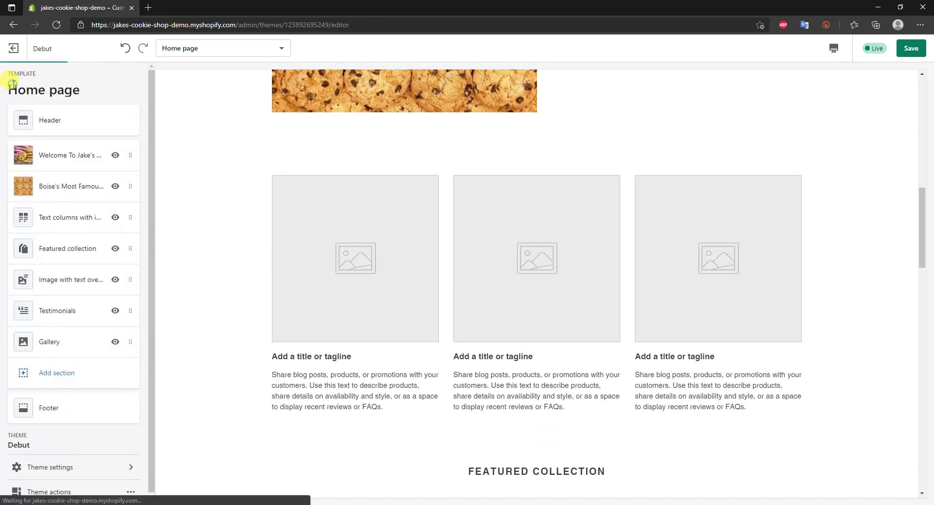
# Remove the Text columns with images section from the home page.
pyautogui.scroll(-4, 482, 306)
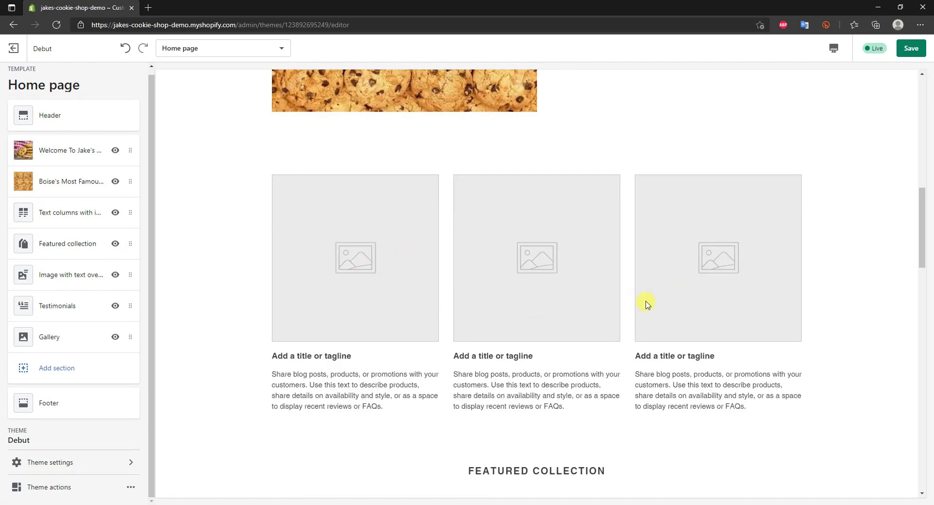
pyautogui.click(59, 216)
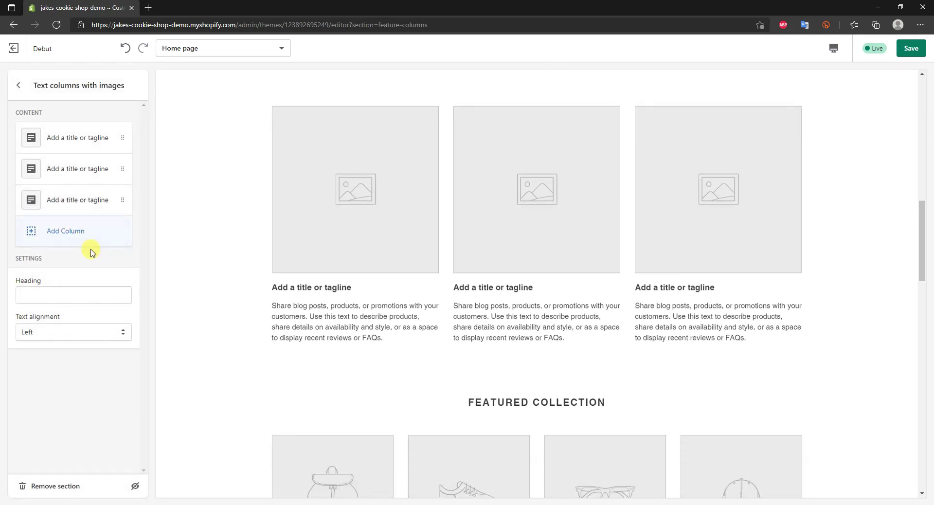
pyautogui.click(46, 486)
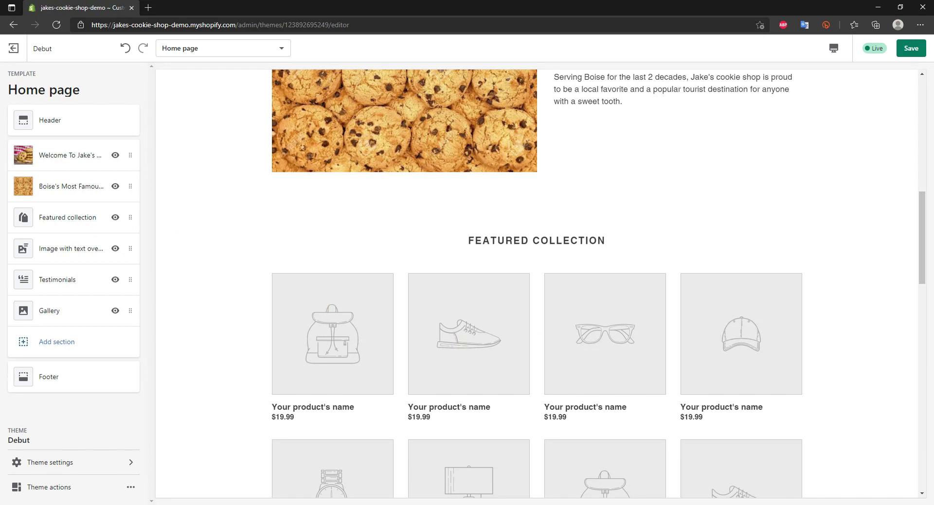
# Set the Featured collection section to 1 row with 3 products per row.
pyautogui.click(36, 221)
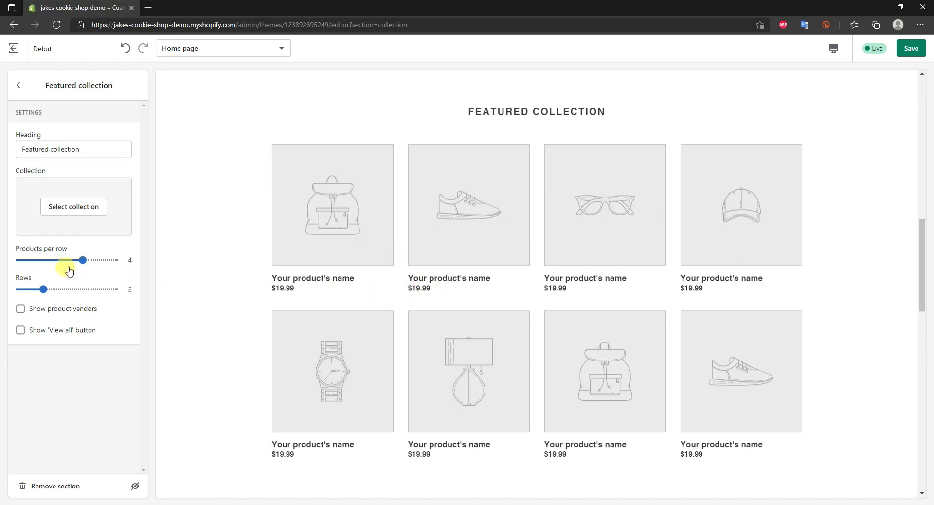
pyautogui.moveTo(42, 290); pyautogui.dragTo(19, 289)
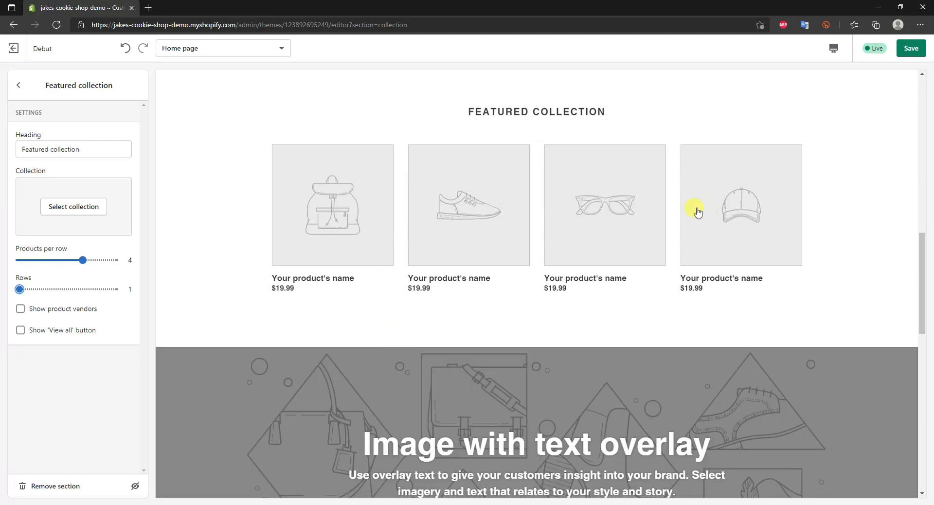
pyautogui.moveTo(81, 260); pyautogui.dragTo(64, 262)
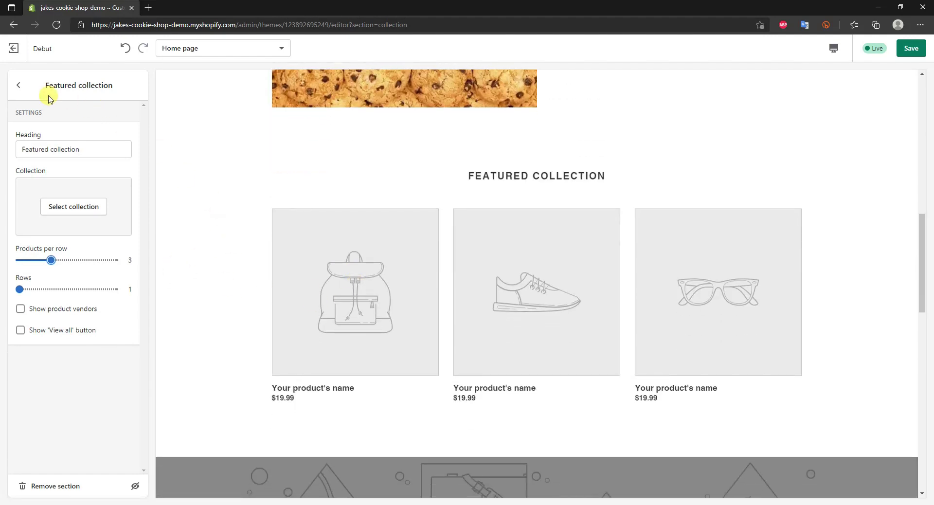
pyautogui.click(18, 85)
# Give the Image with text overlay section a cookies-and-chocolate photo, the heading "Satisfy Your Sweet Tooth" and text about satisfying a craving with world renowned cookies.
pyautogui.scroll(-6, 536, 282)
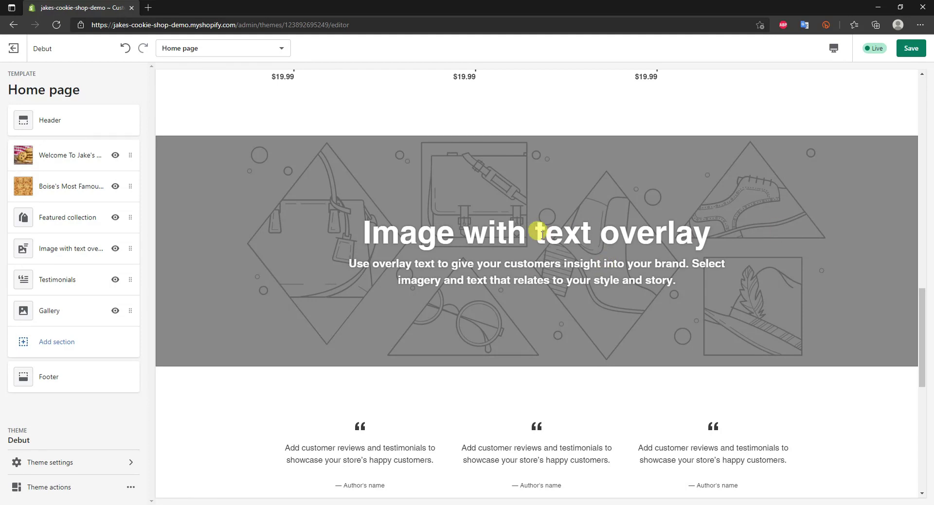
pyautogui.click(62, 251)
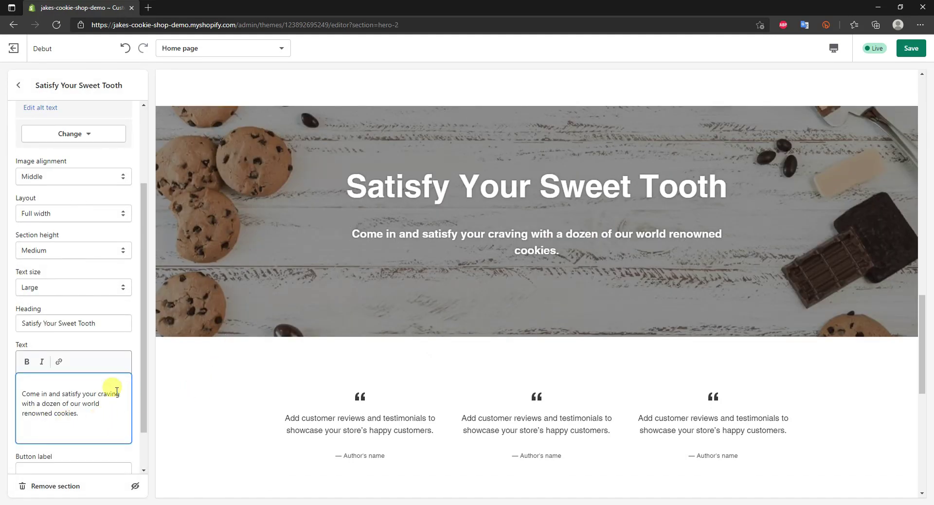
pyautogui.scroll(-1, 117, 391)
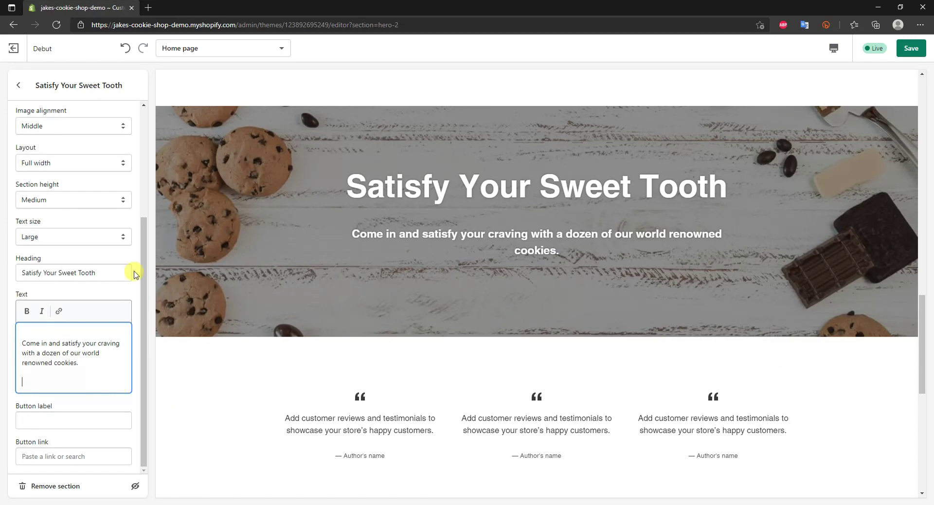
pyautogui.click(184, 305)
# Set the Testimonials section's heading to "WHAT OUR CUSTOMERS ARE SAYING".
pyautogui.click(56, 278)
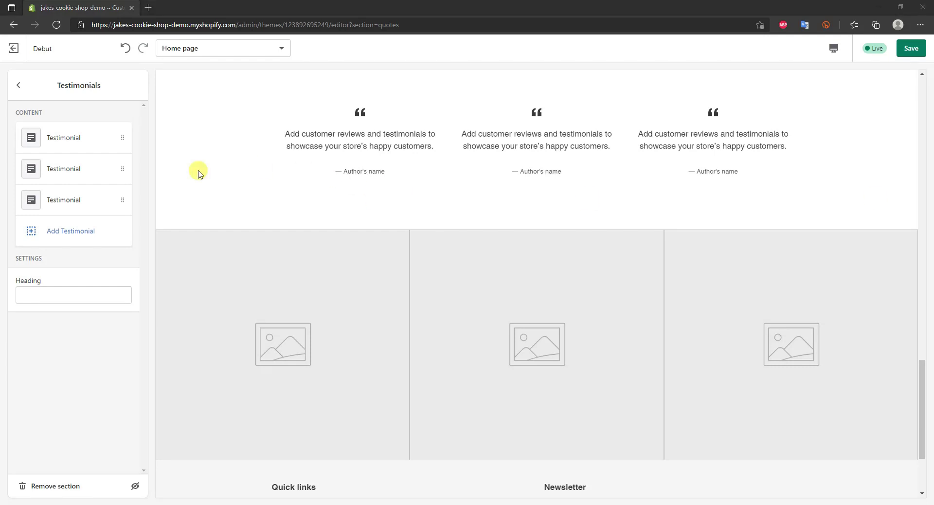
pyautogui.click(37, 290)
pyautogui.write('WHAT OUR CUSTOMERS ARE SAYING')
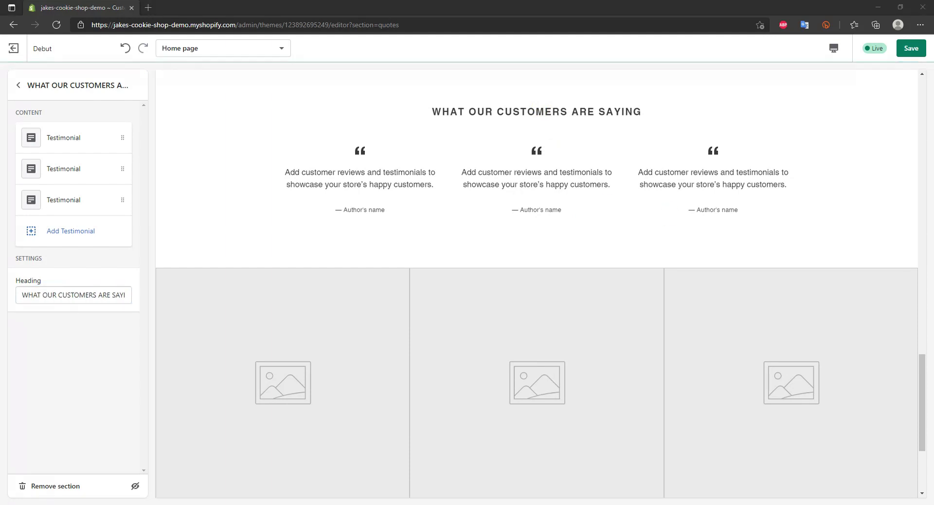
# Fill the three testimonials with customer quotes and author names, starting with "We love Jake's, best cookies in the city!".
pyautogui.click(68, 142)
pyautogui.moveTo(109, 195); pyautogui.dragTo(6, 170)
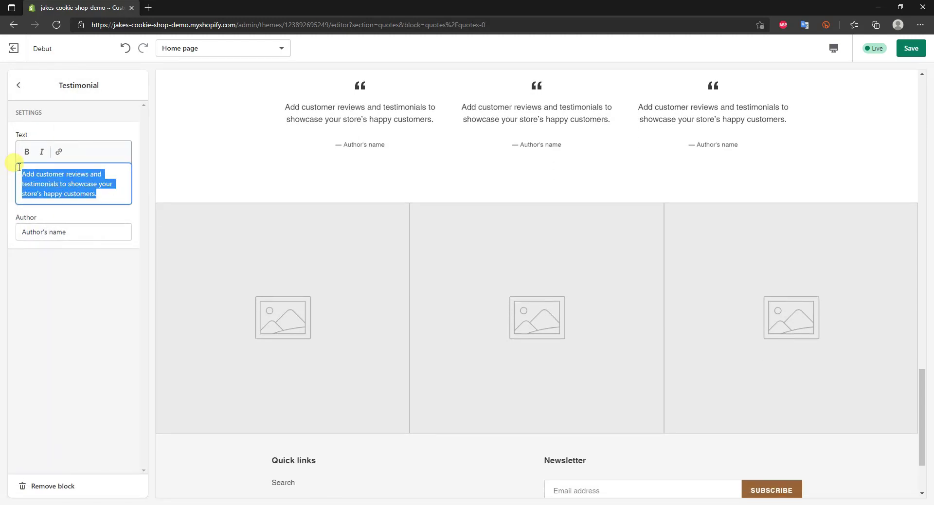
pyautogui.write('"We love Jake\'s, best cookies in the city"')
pyautogui.click(453, 338)
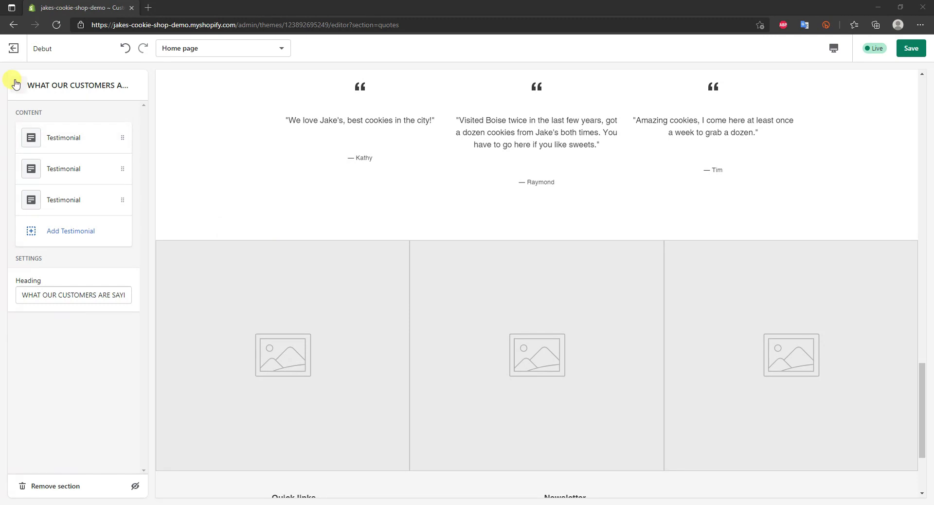
pyautogui.click(14, 84)
# Set the Gallery's three images to a chocolate chip cookie close-up, blue frosted sprinkle cookies and a dark cookie stack, and save the theme.
pyautogui.click(97, 310)
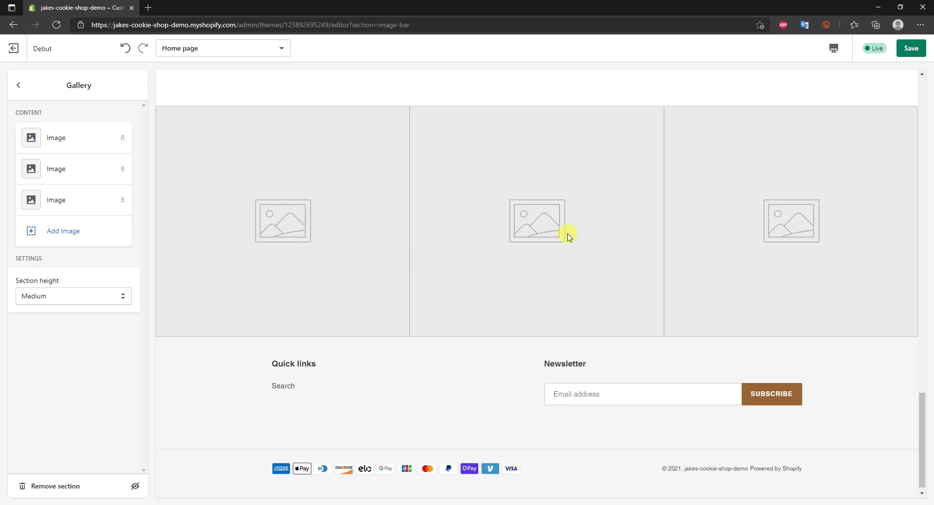
pyautogui.click(68, 144)
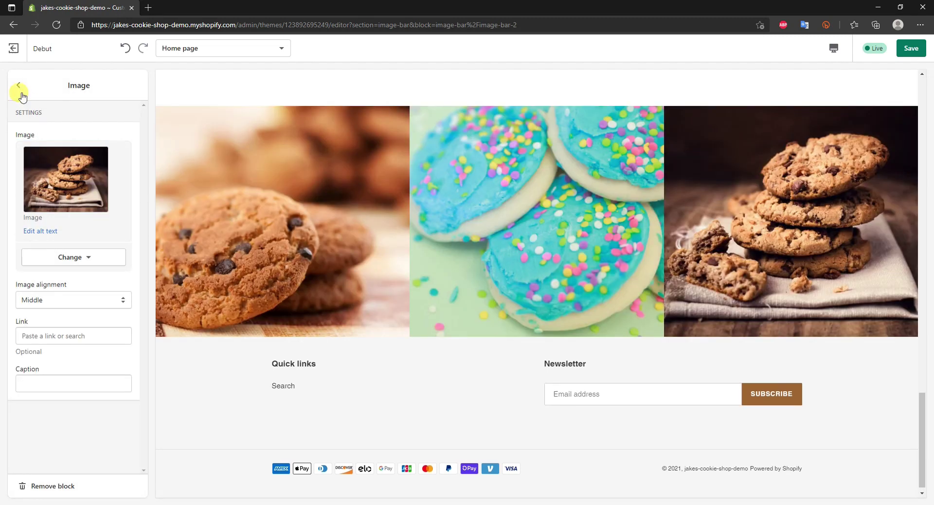
pyautogui.click(20, 86)
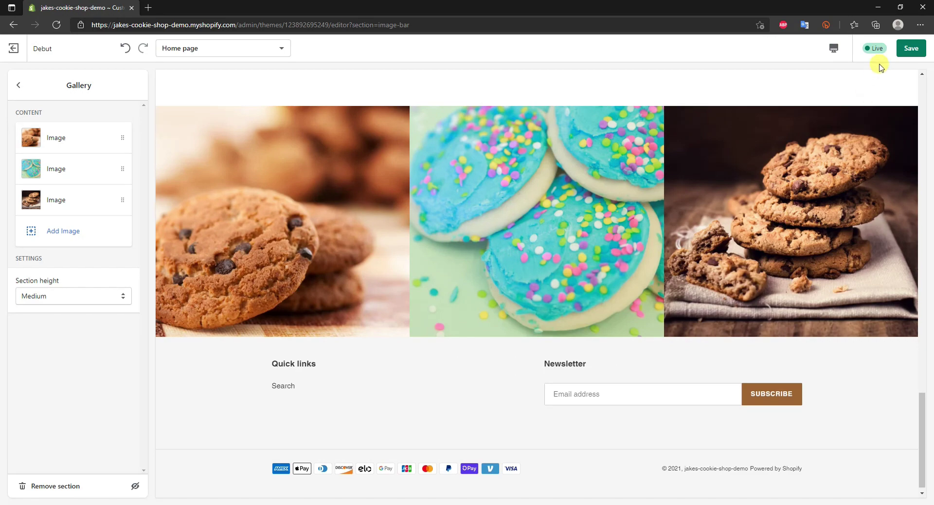
pyautogui.click(911, 48)
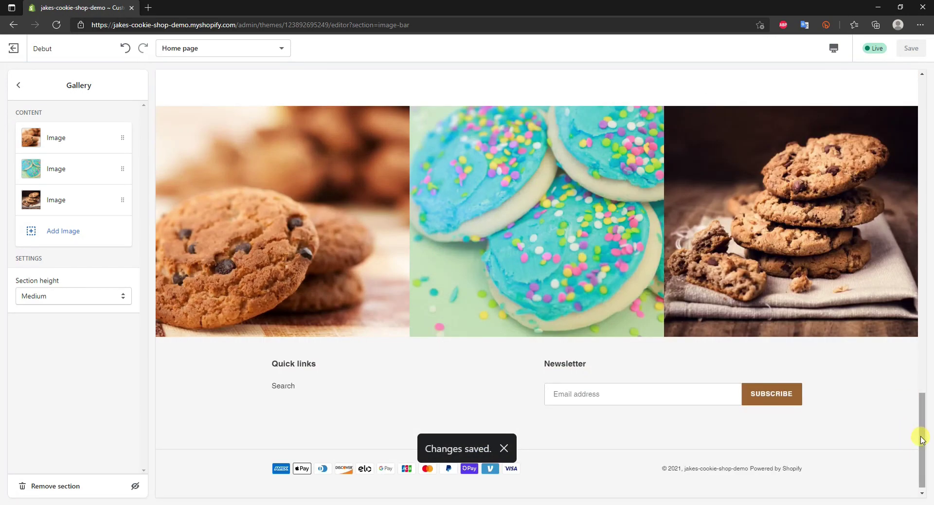
# Review the home page preview from the announcement bar and banner down to the featured collection and image overlay sections.
pyautogui.moveTo(920, 434); pyautogui.dragTo(854, 97)
pyautogui.scroll(10, 538, 263)
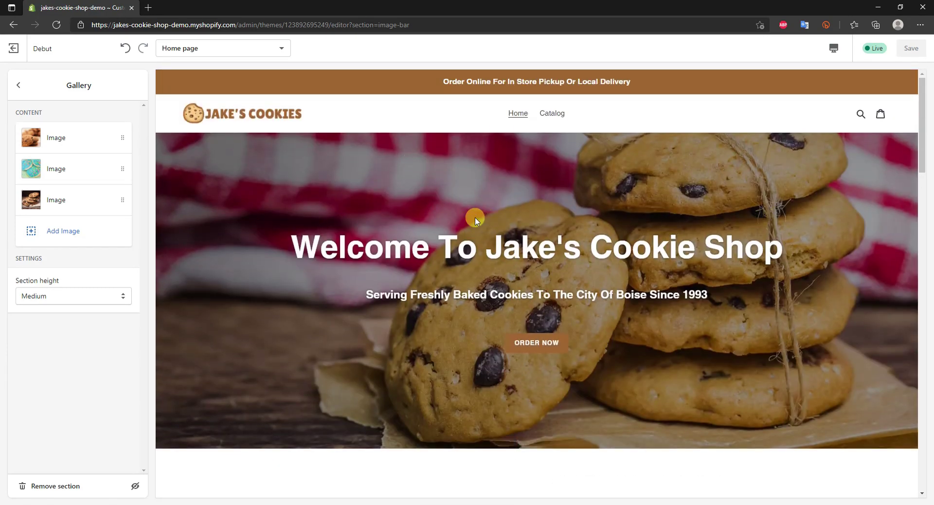
pyautogui.click(15, 86)
pyautogui.scroll(-3, 600, 349)
pyautogui.scroll(3, 548, 231)
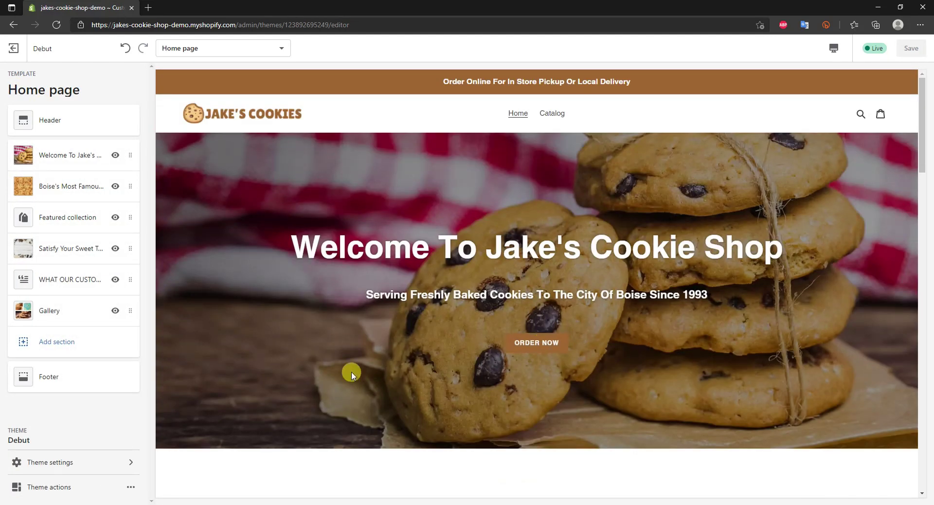
pyautogui.scroll(-3, 619, 230)
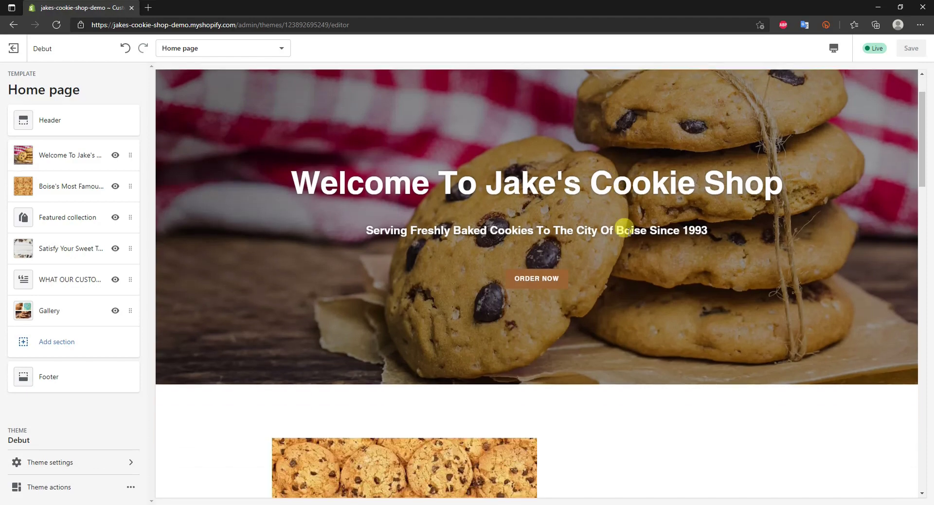
pyautogui.scroll(3, 618, 220)
pyautogui.scroll(-4, 540, 288)
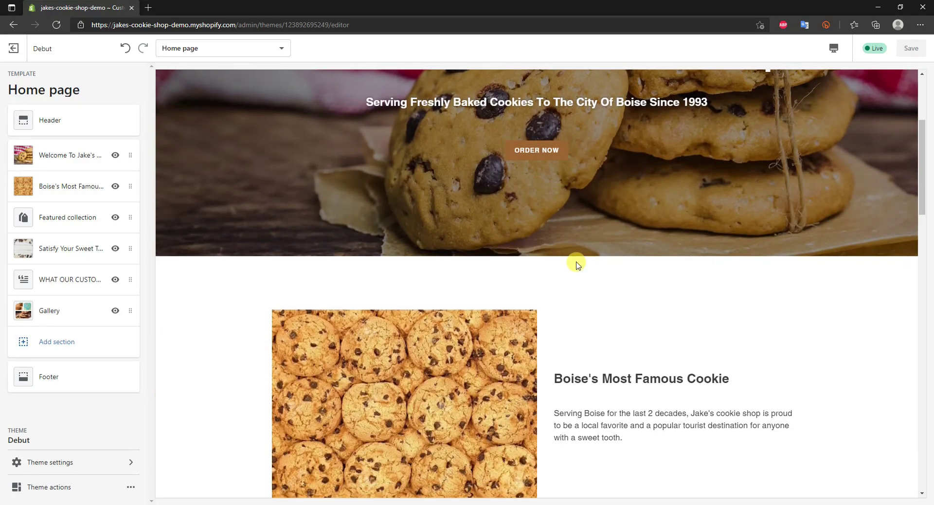
pyautogui.scroll(-5, 630, 264)
pyautogui.scroll(-5, 705, 268)
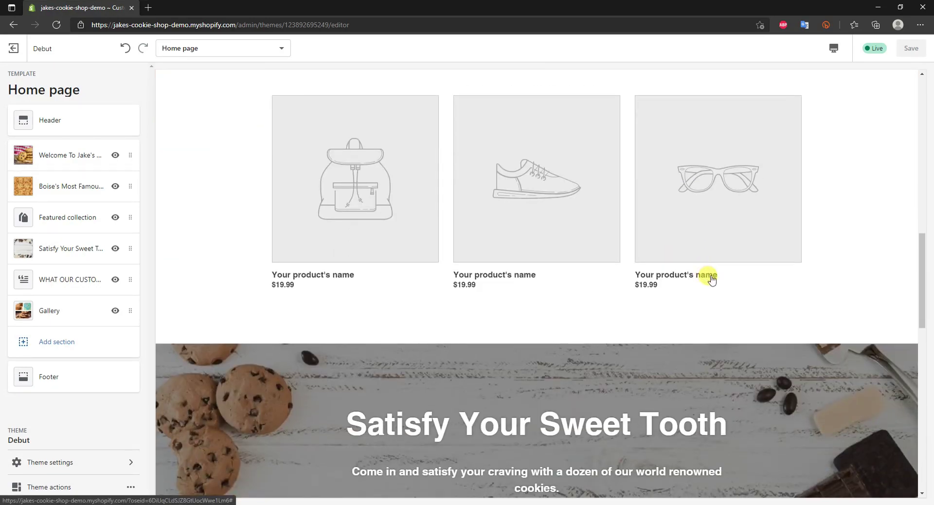
pyautogui.scroll(4, 650, 278)
pyautogui.scroll(-2, 699, 279)
pyautogui.scroll(-1, 699, 286)
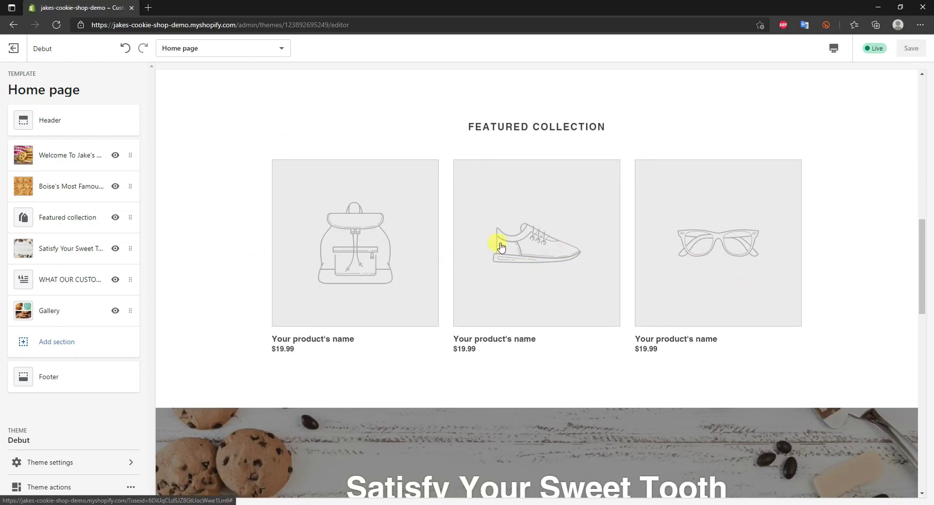
# Leave the theme editor, view the live storefront in its own browser tab, and return to the Shopify admin.
pyautogui.click(21, 51)
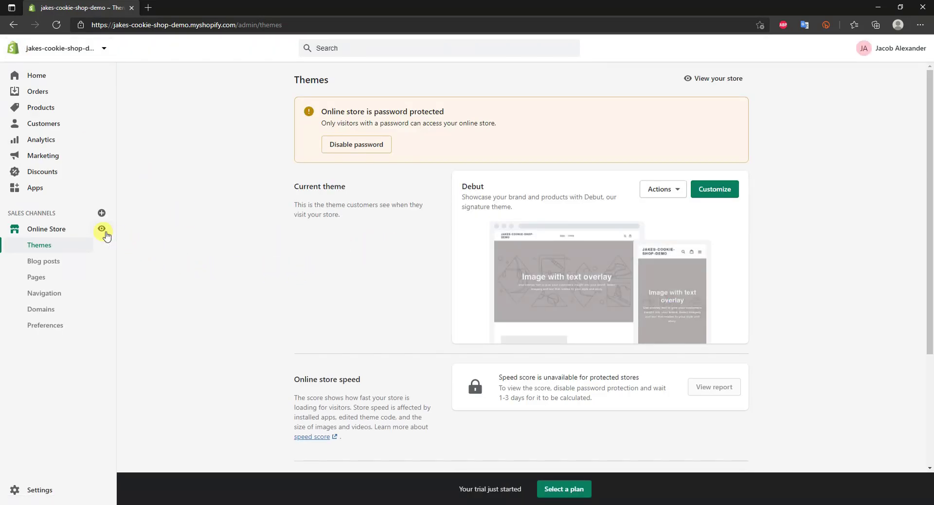
pyautogui.click(197, 7)
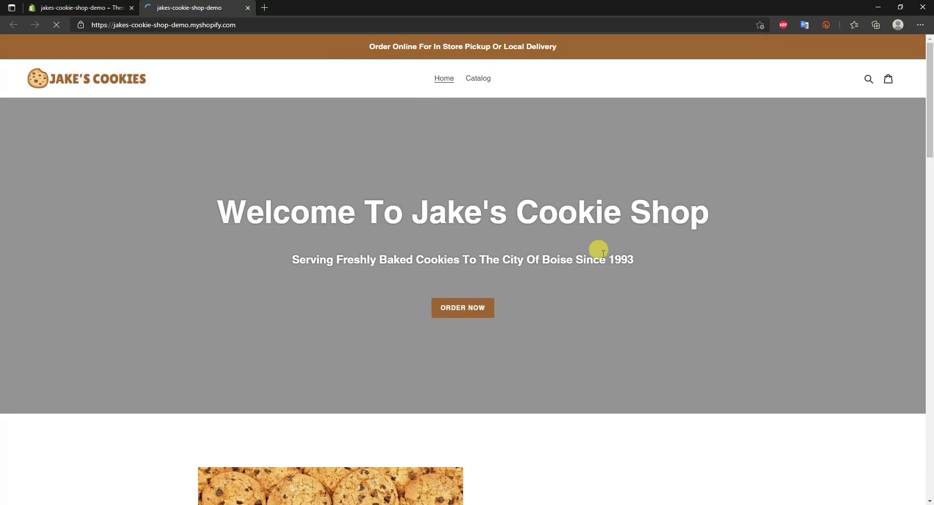
pyautogui.hotkey('ctrl', 'shift', 'Tab')
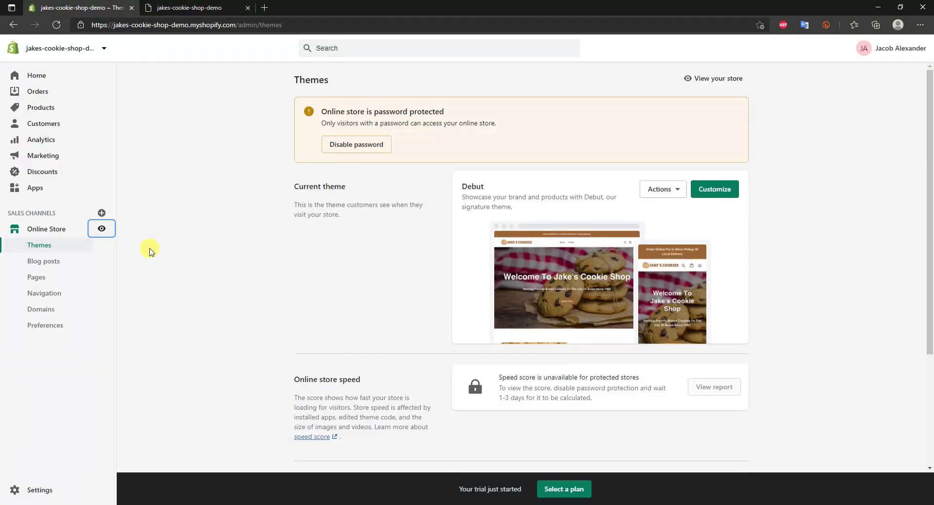
# Start a new product titled "1 Dozen Chocolate Chip Cookies" with the description "1 dozen of our freshly bake chocolate chip cookies.".
pyautogui.click(42, 108)
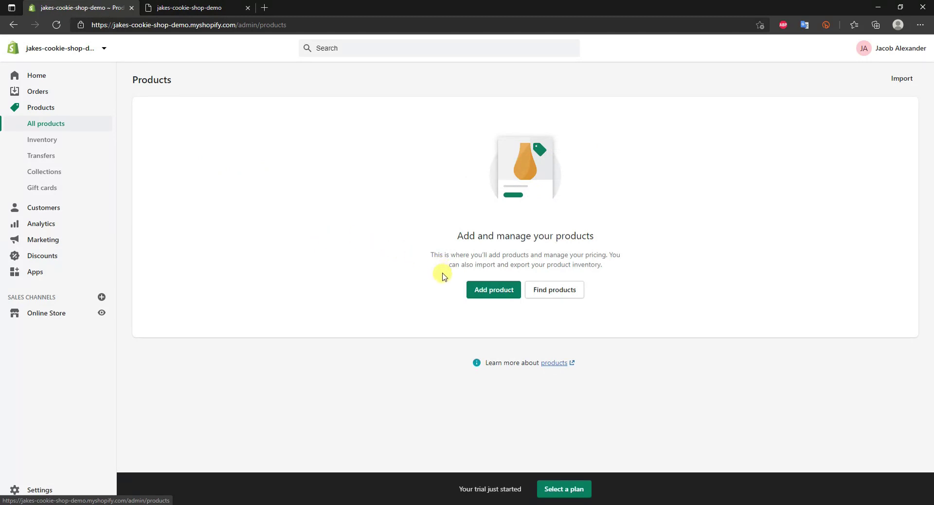
pyautogui.click(494, 290)
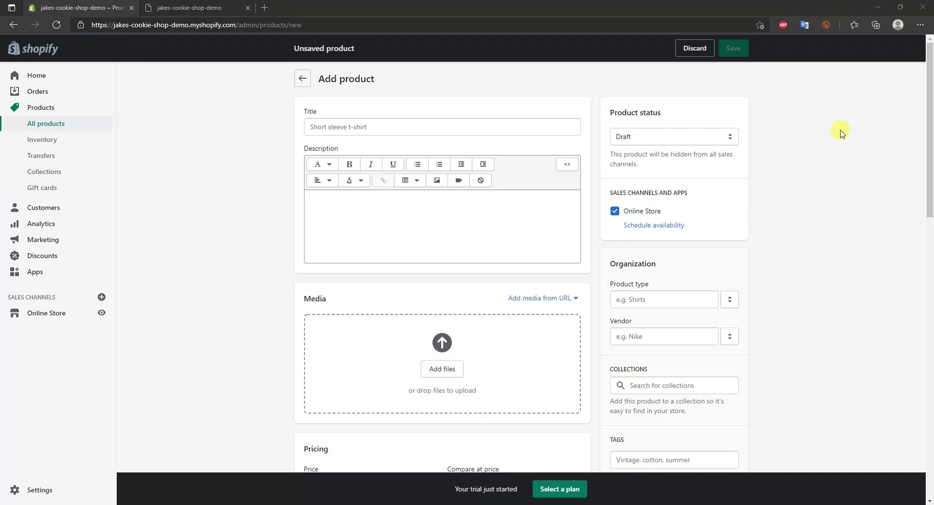
pyautogui.click(355, 124)
pyautogui.write('1 Dozen Chocolate Chip Cookies')
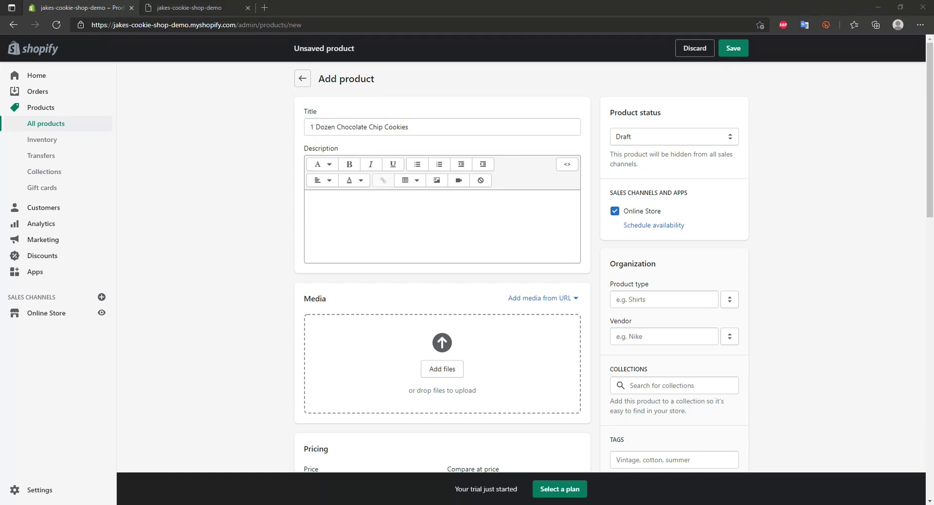
pyautogui.click(485, 245)
pyautogui.write('1 dozen of our freshly bake chocolate chip cookies.')
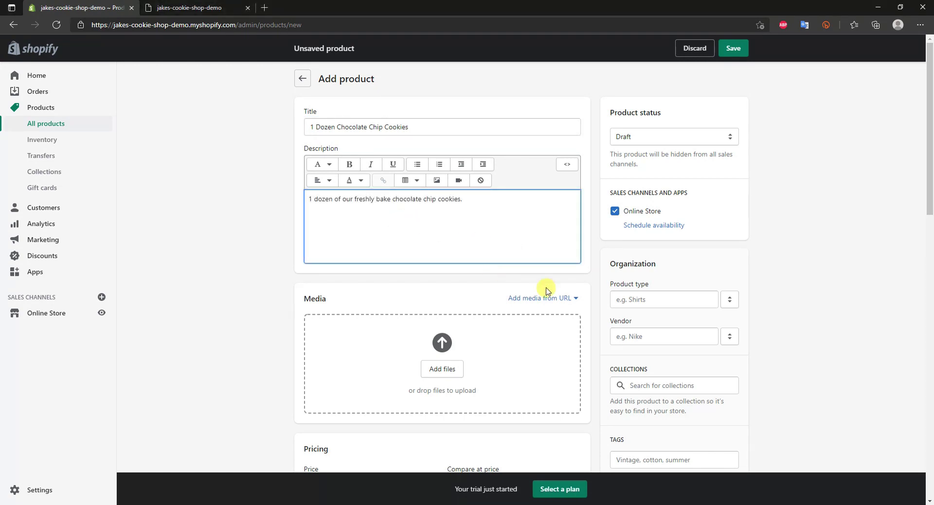
# Add the photo of stacked chocolate chip cookies to the product's media and set its price to $12.99.
pyautogui.scroll(-2, 509, 277)
pyautogui.click(447, 300)
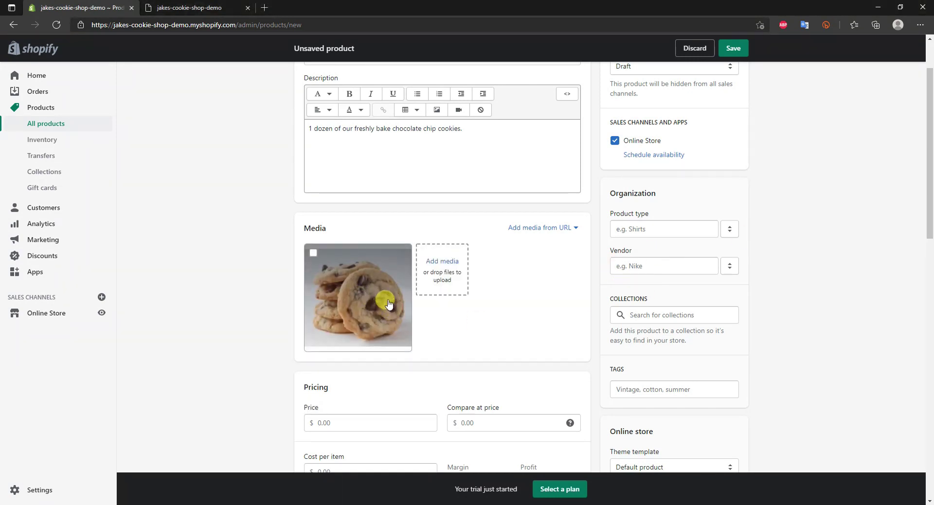
pyautogui.scroll(-3, 498, 265)
pyautogui.click(352, 281)
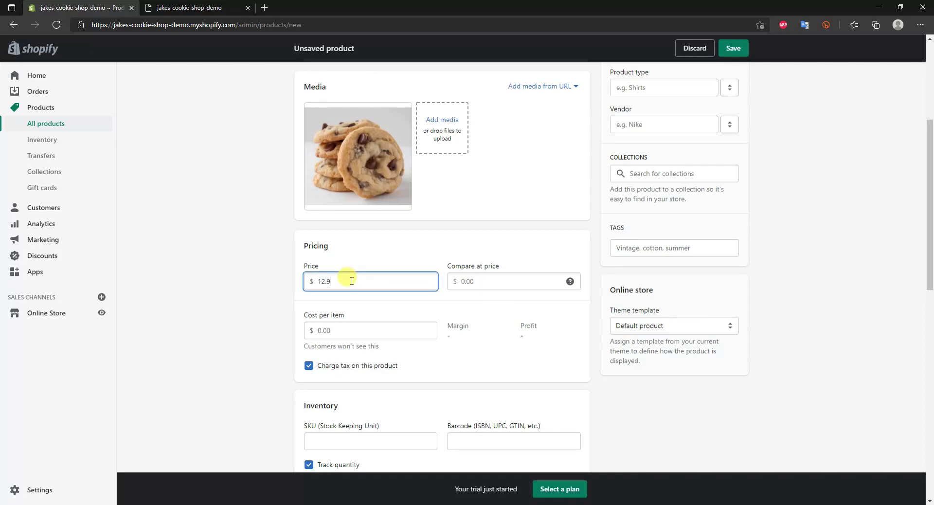
# Set the product's available quantity to 100 and its shipping weight to 2.0 lb.
pyautogui.scroll(-4, 239, 341)
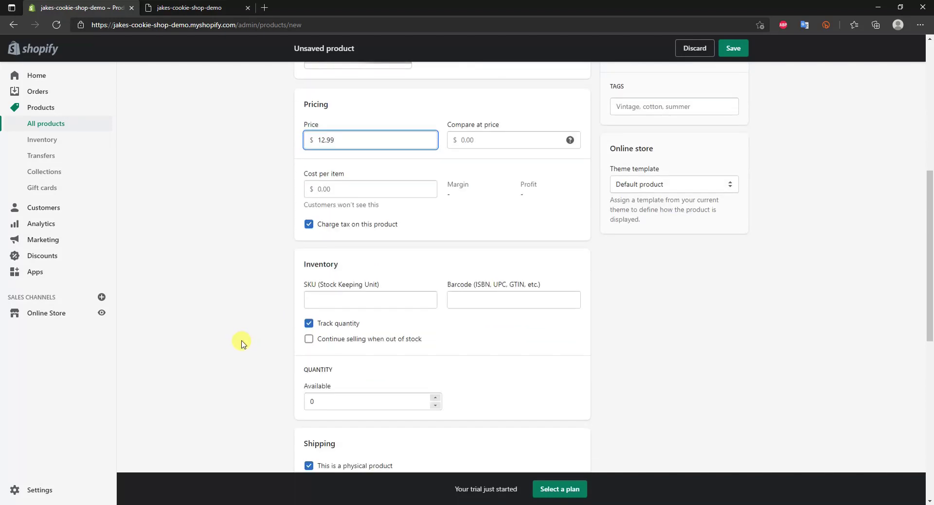
pyautogui.click(334, 331)
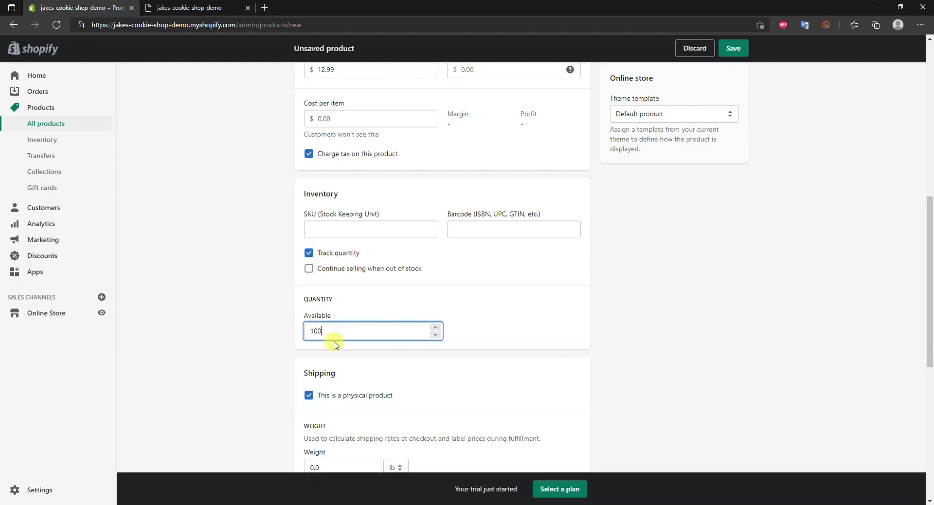
pyautogui.press('Tab')
pyautogui.press('Tab')
pyautogui.write('2.0')
# Save the chocolate chip cookies product, preview its storefront page, and close the preview.
pyautogui.scroll(15, 651, 289)
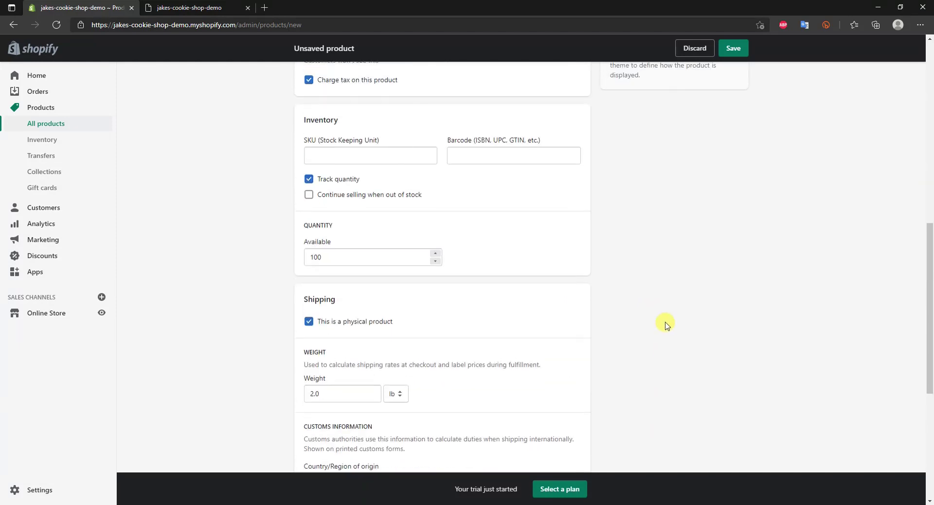
pyautogui.click(735, 48)
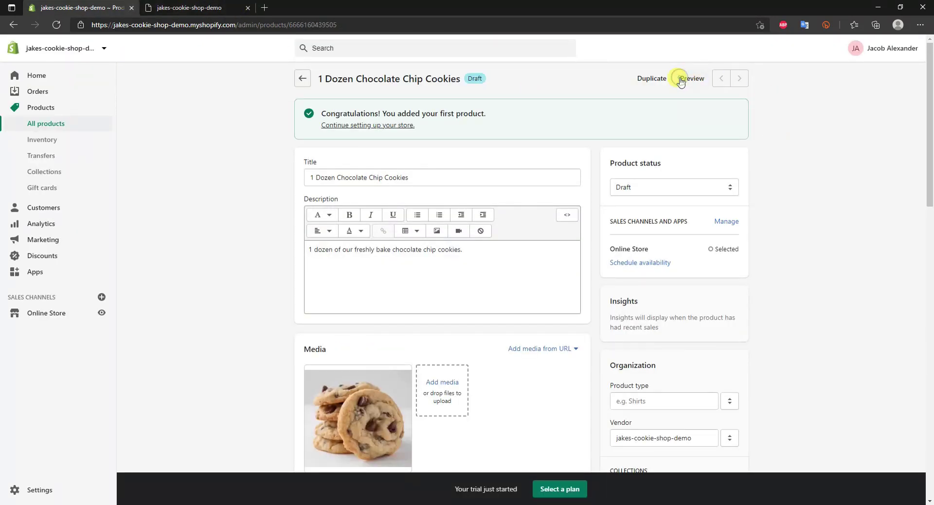
pyautogui.click(681, 79)
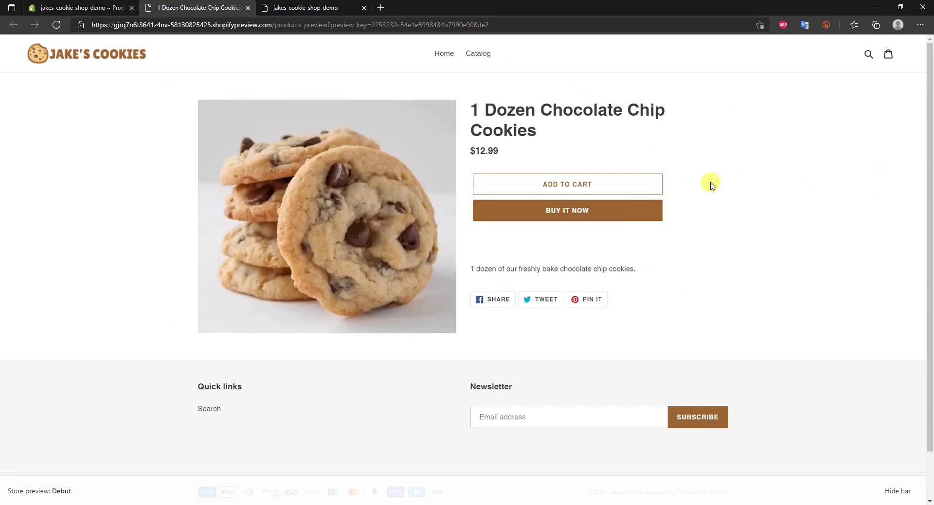
pyautogui.hotkey('ctrl', 'w')
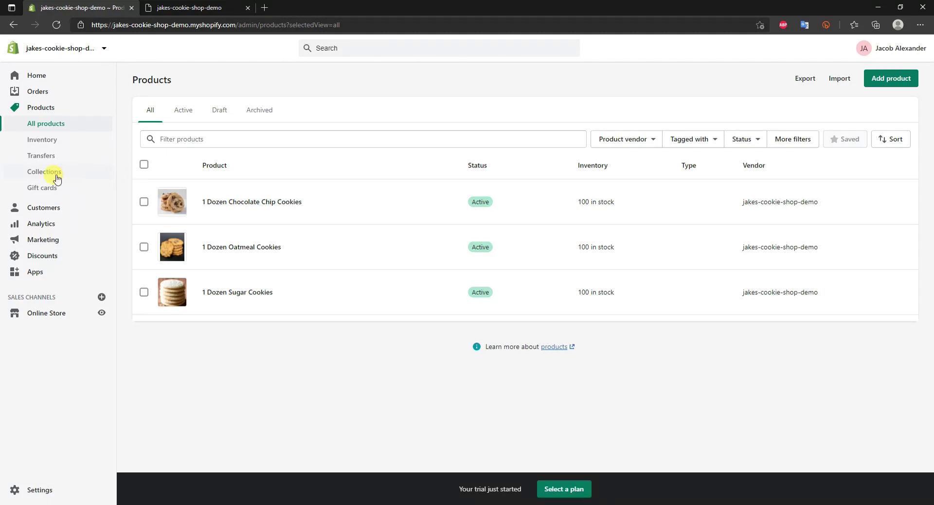
# Add 1 Dozen Oatmeal Cookies and 1 Dozen Sugar Cookies to the Home page collection.
pyautogui.click(41, 175)
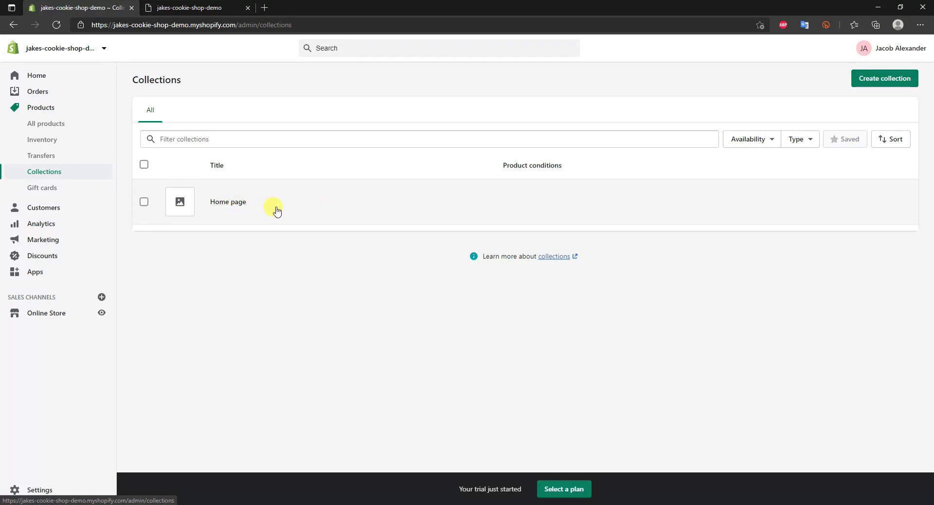
pyautogui.click(233, 205)
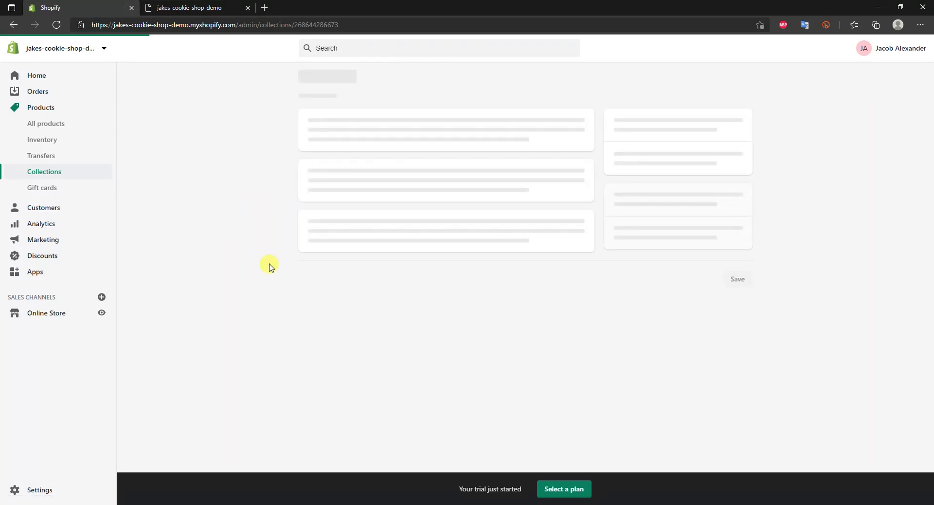
pyautogui.scroll(-1, 253, 259)
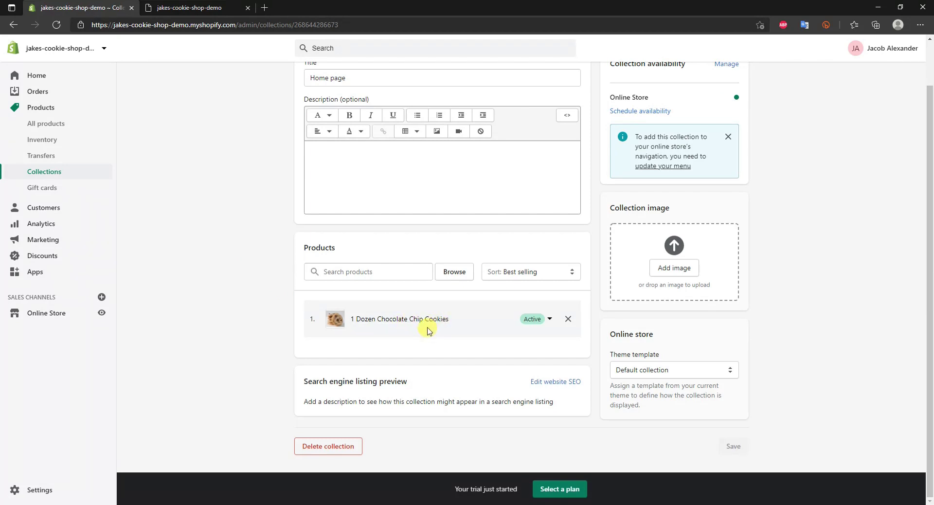
pyautogui.click(455, 279)
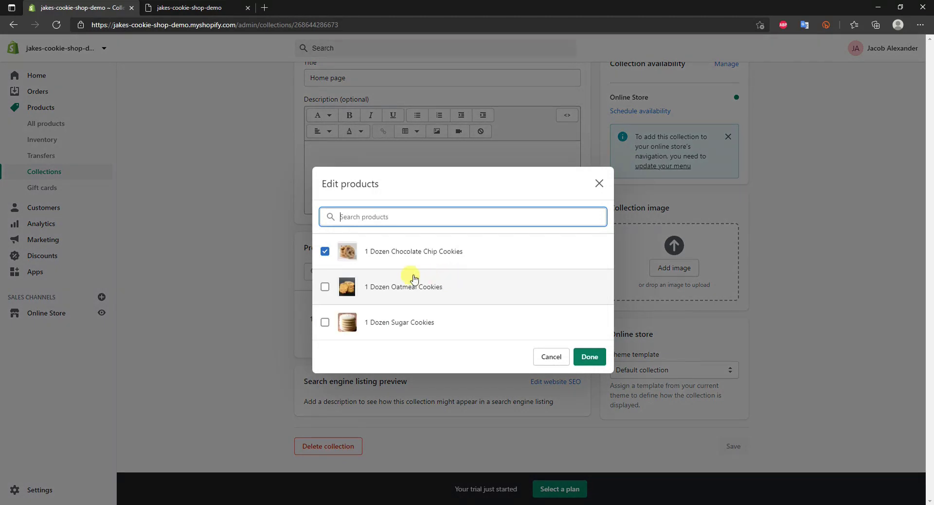
pyautogui.click(390, 294)
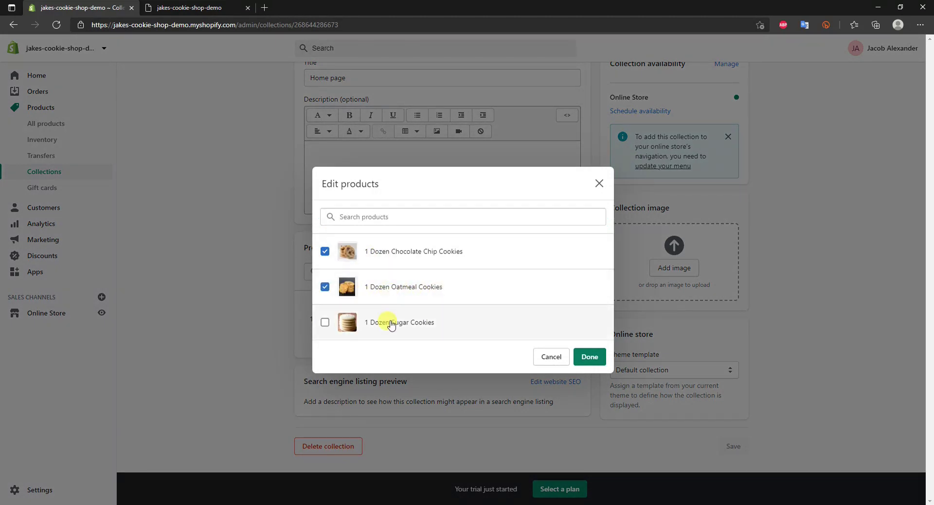
pyautogui.click(590, 357)
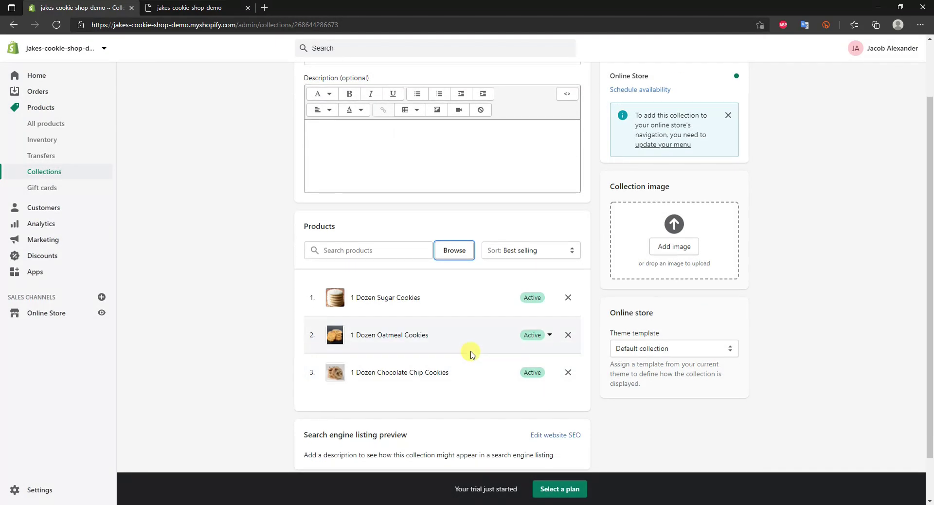
pyautogui.scroll(2, 457, 288)
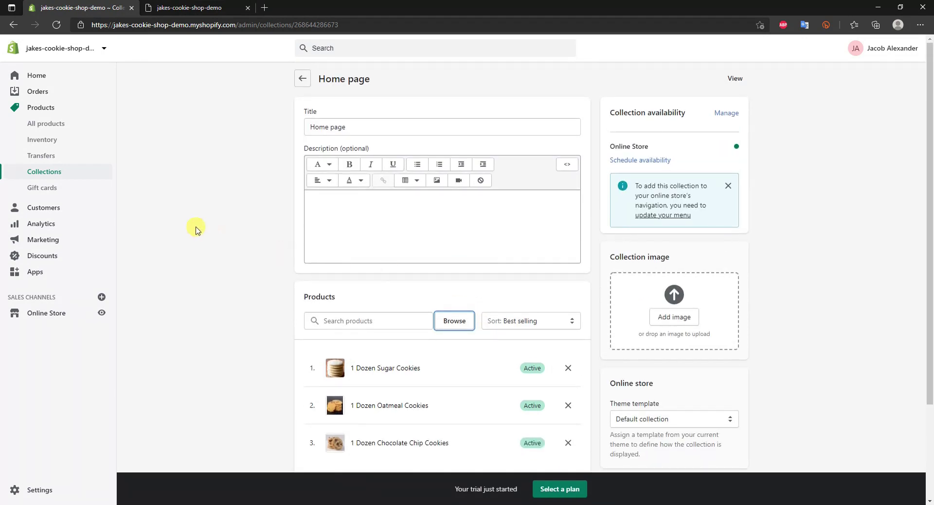
# Customize the Debut theme so the Featured collection section shows the Home page collection, and save the theme.
pyautogui.click(45, 314)
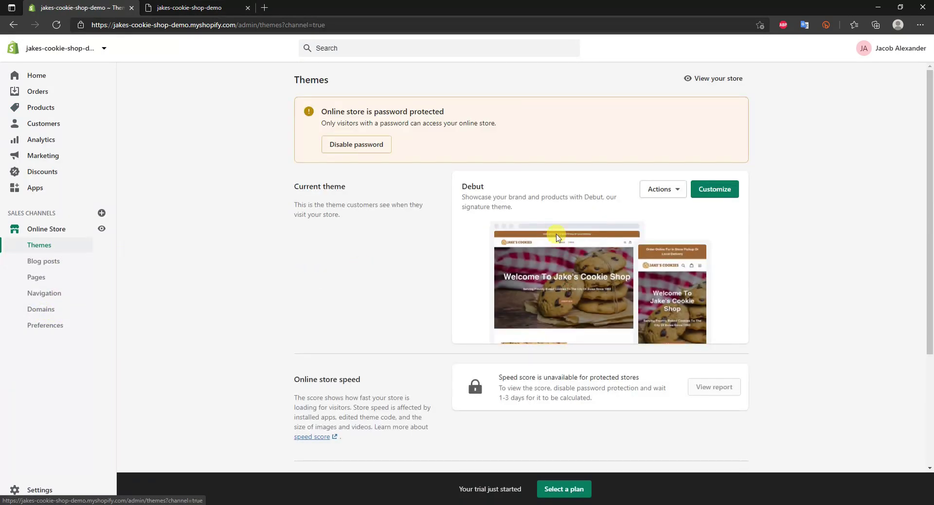
pyautogui.click(714, 191)
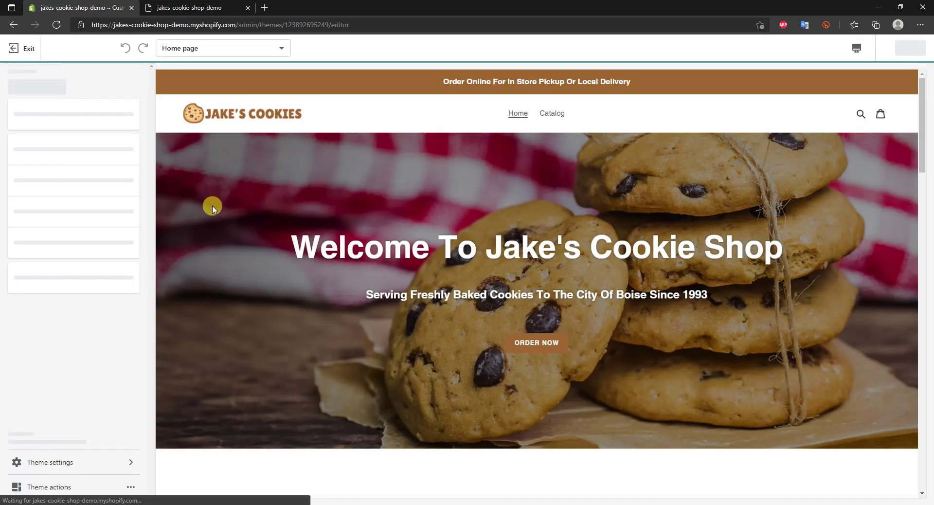
pyautogui.click(57, 219)
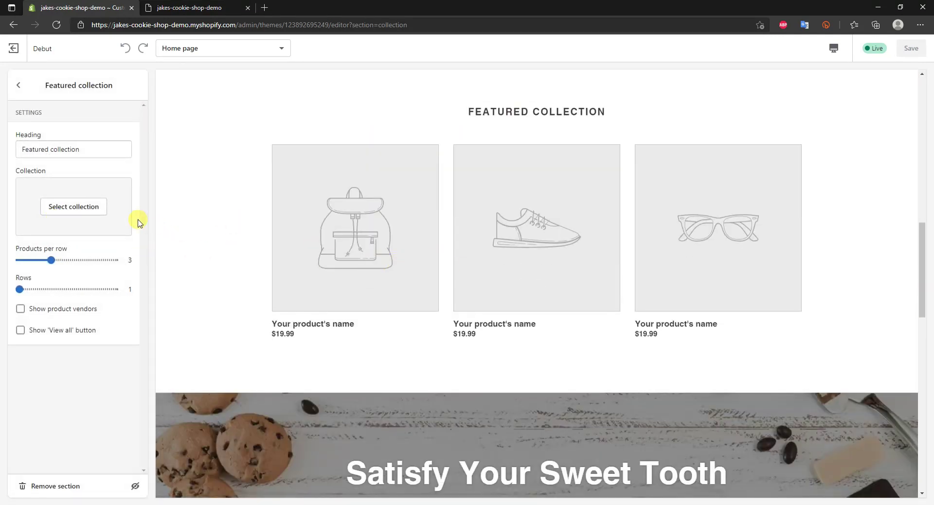
pyautogui.click(62, 209)
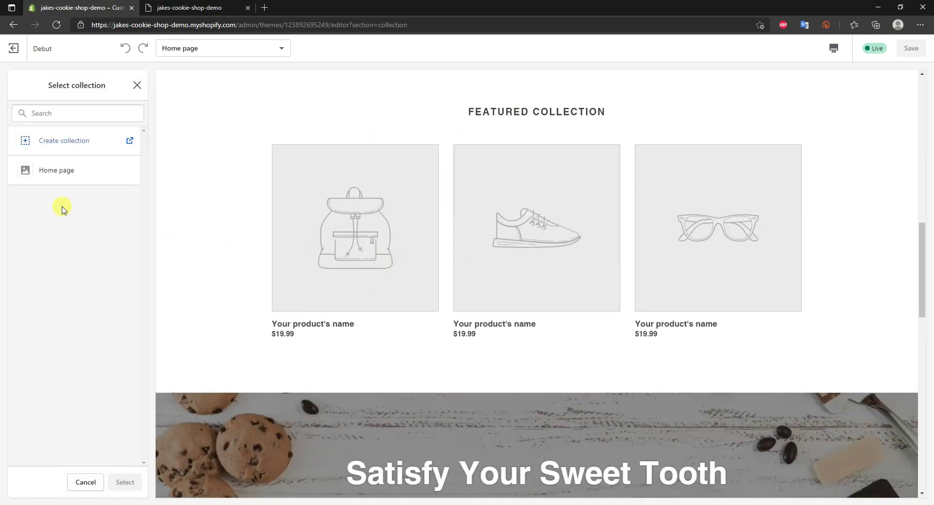
pyautogui.click(57, 172)
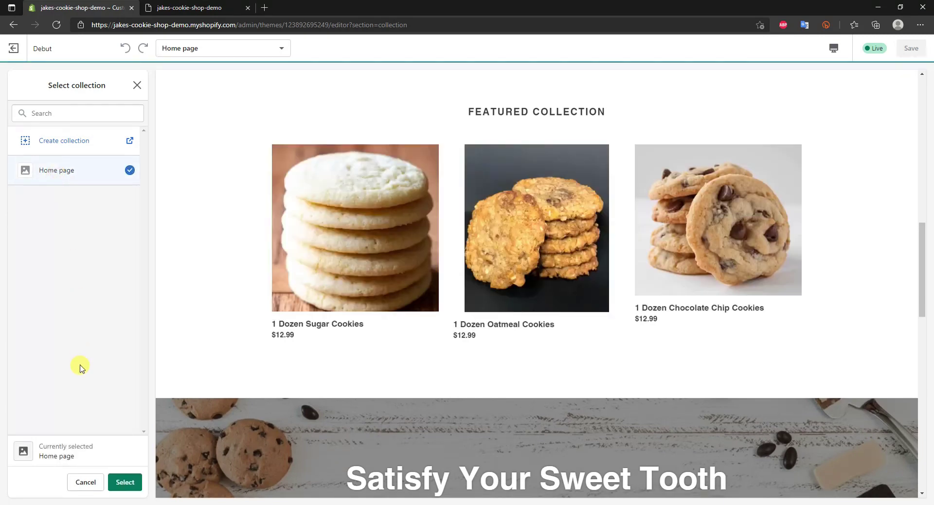
pyautogui.click(125, 482)
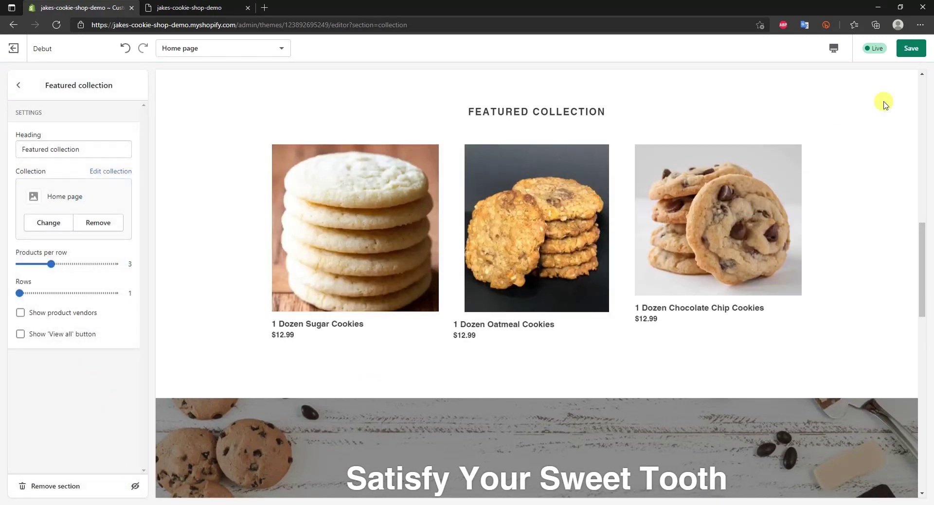
pyautogui.click(912, 49)
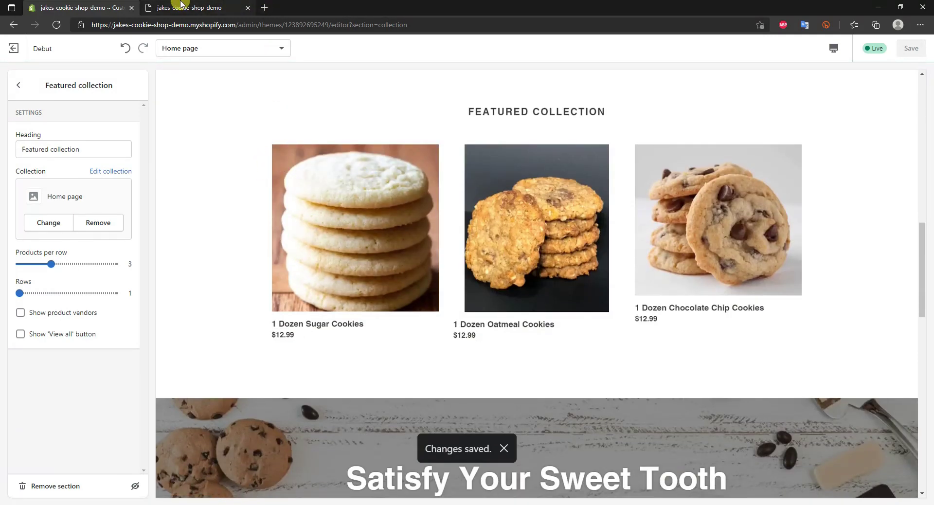
# View the live storefront in its browser tab, dismiss the store notice bar, and review the home page's sections including the featured collection.
pyautogui.click(181, 4)
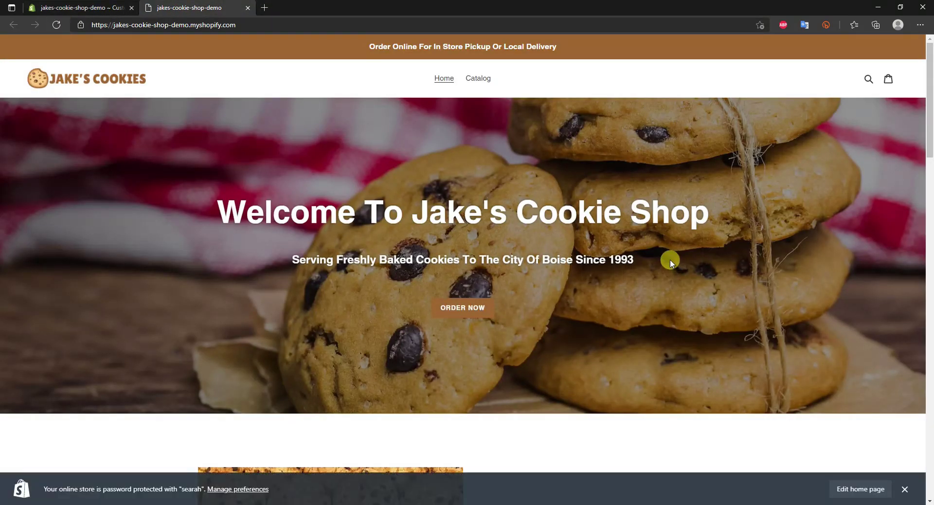
pyautogui.click(905, 489)
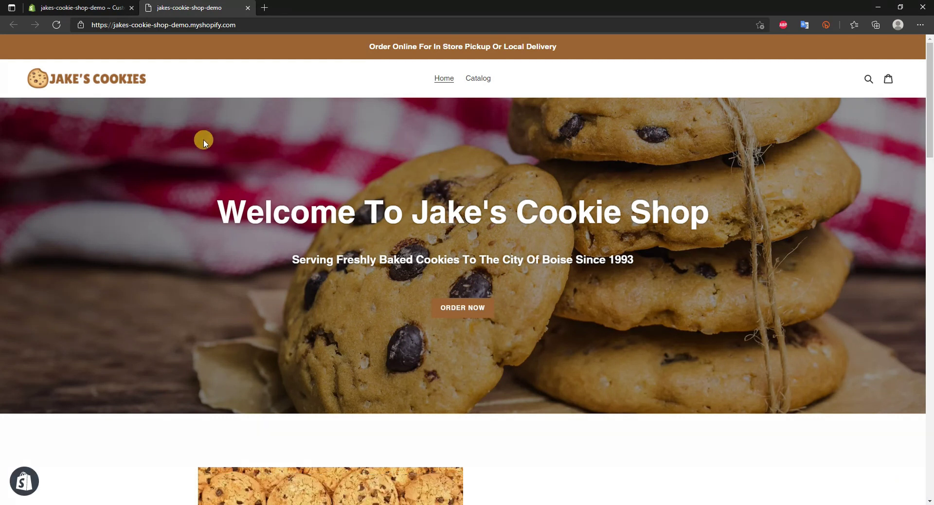
pyautogui.scroll(-9, 672, 191)
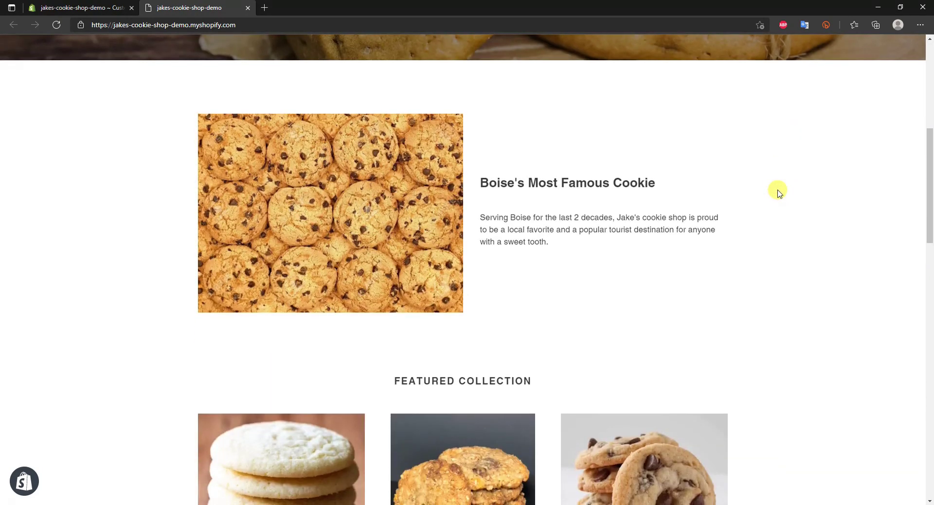
pyautogui.scroll(-11, 776, 190)
pyautogui.scroll(20, 769, 190)
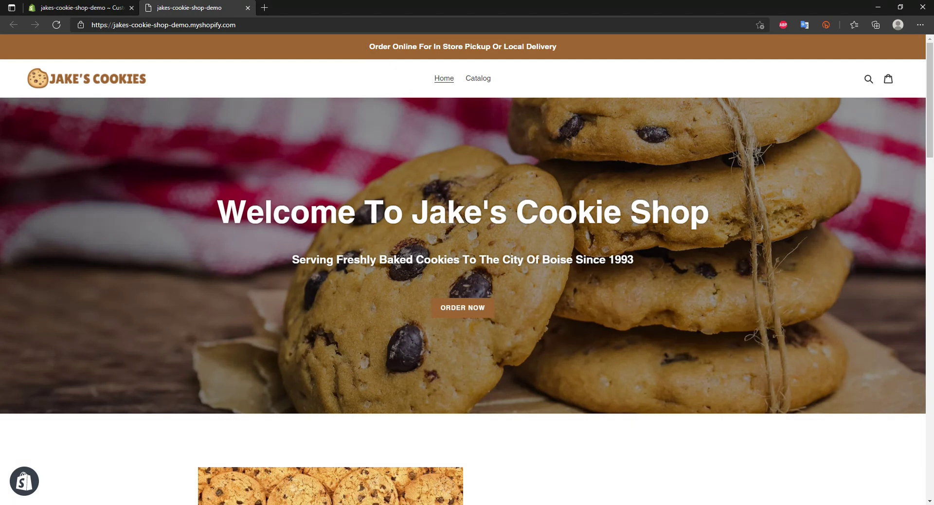
# View the Pixabay stock image site in a browser tab beside the storefront.
pyautogui.moveTo(486, 8); pyautogui.dragTo(313, 9)
pyautogui.scroll(-1, 510, 306)
pyautogui.scroll(1, 516, 292)
pyautogui.click(201, 6)
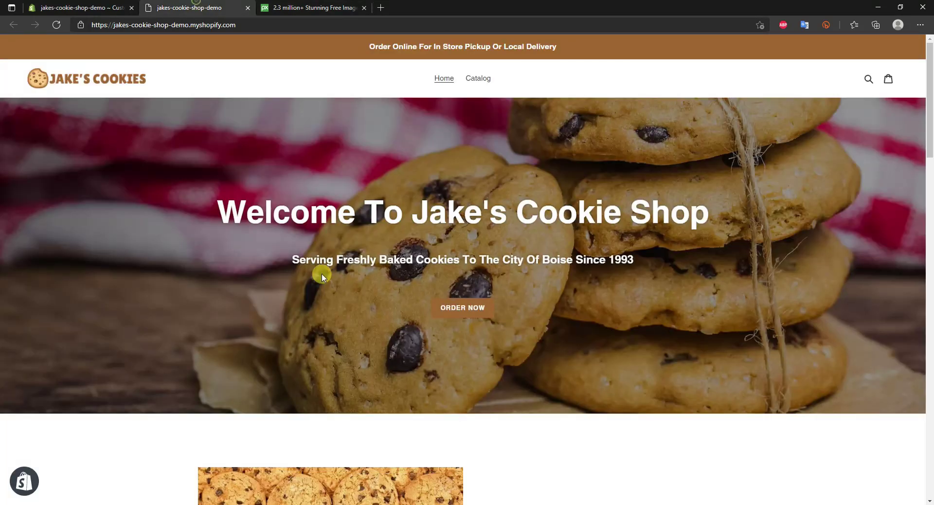
pyautogui.click(306, 7)
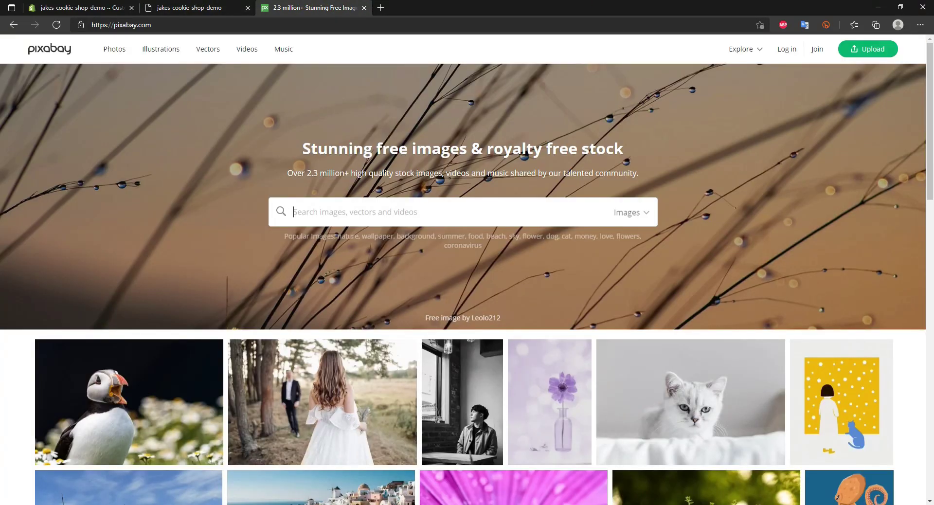
# Search the Fiverr freelance marketplace for logo design services.
pyautogui.moveTo(487, 7); pyautogui.dragTo(430, 8)
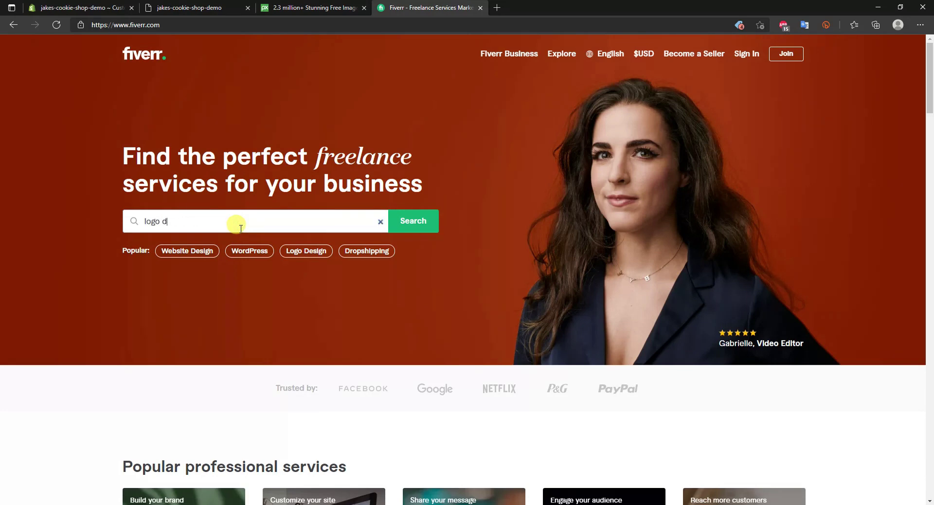
pyautogui.write('n')
pyautogui.press('Return')
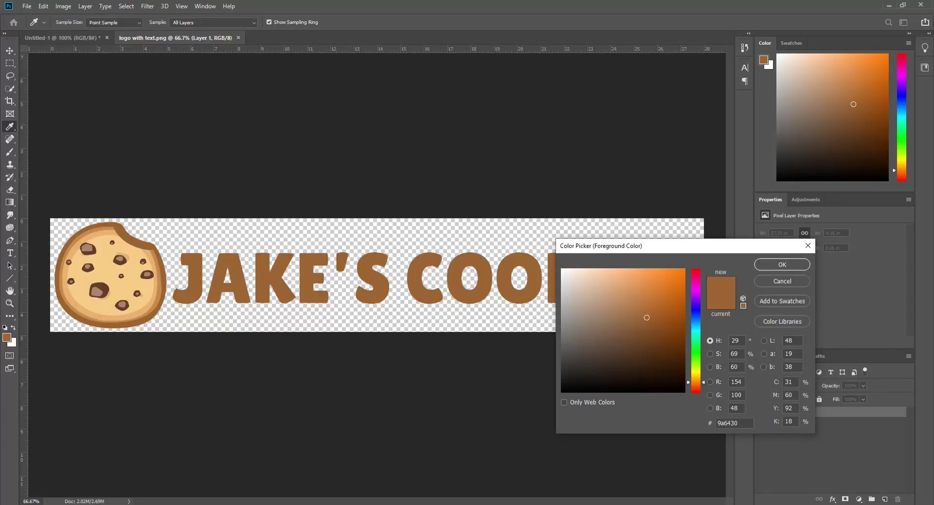
# Accept the logo's brown #9a6430 as the foreground color in Photoshop, and return to the storefront home page in the browser.
pyautogui.click(782, 264)
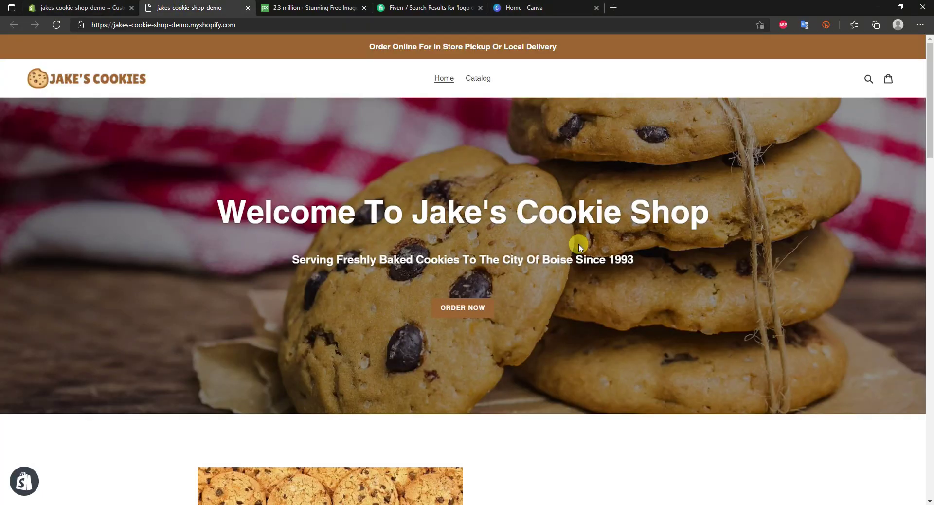
pyautogui.scroll(-4, 713, 286)
pyautogui.scroll(4, 720, 294)
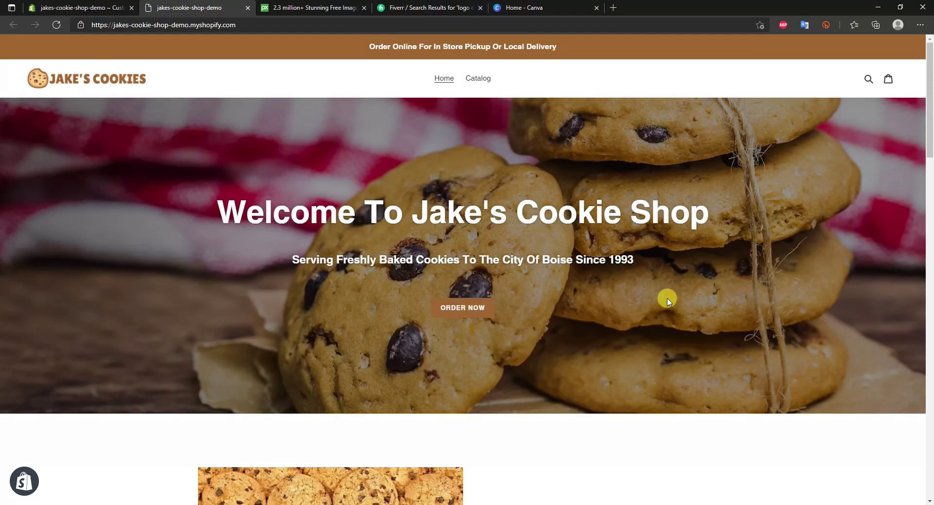